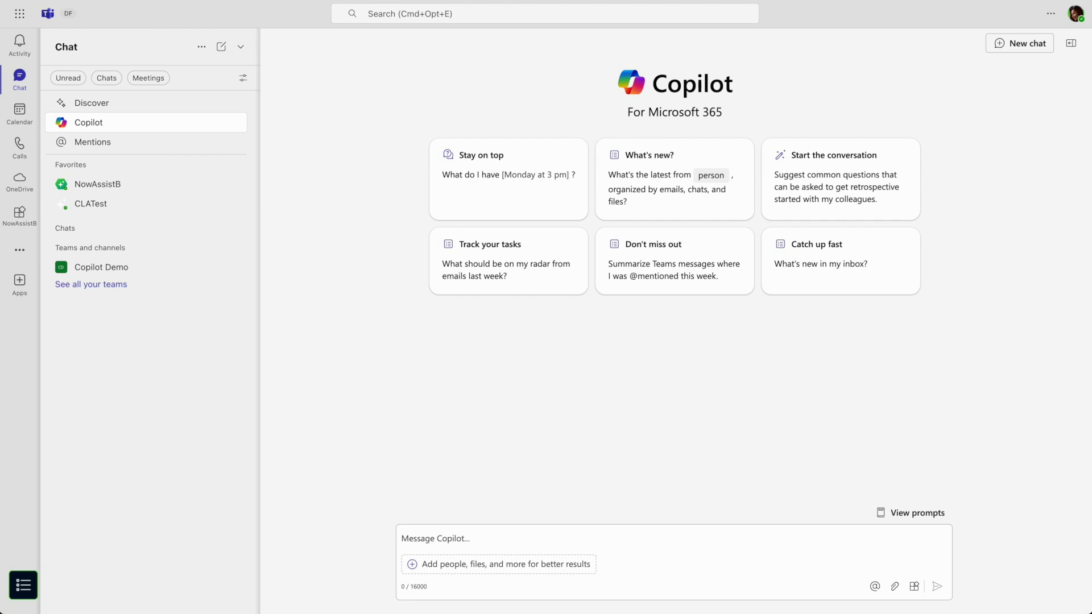
Ask Copilot in Teams 'What are the top 5 trending graphic design software?'
{"action": "type", "text": "What "}
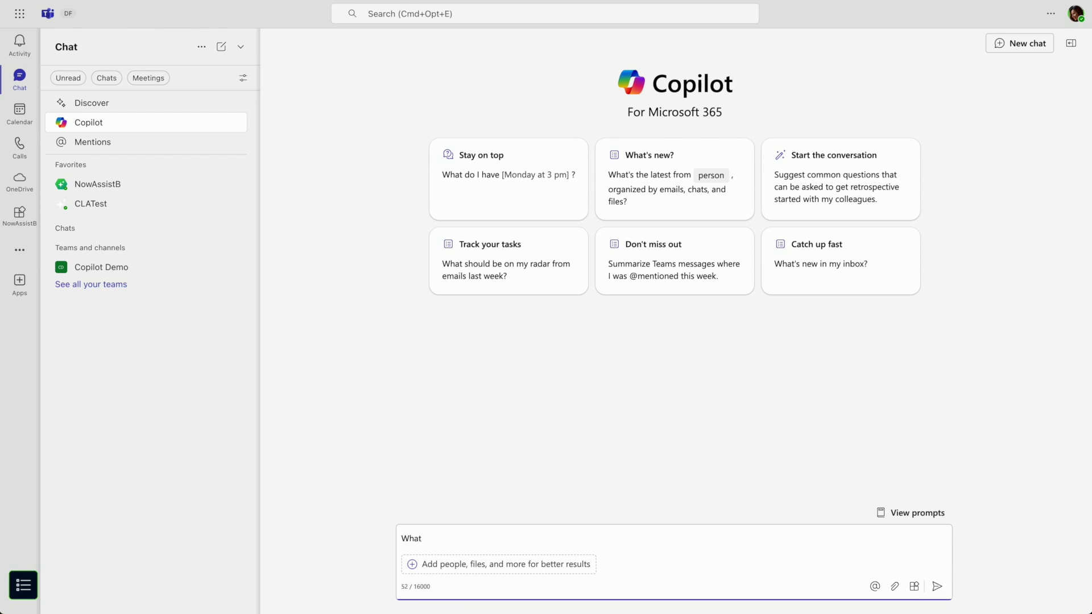
{"action": "type", "text": "are the top 5 trending graphic design software?"}
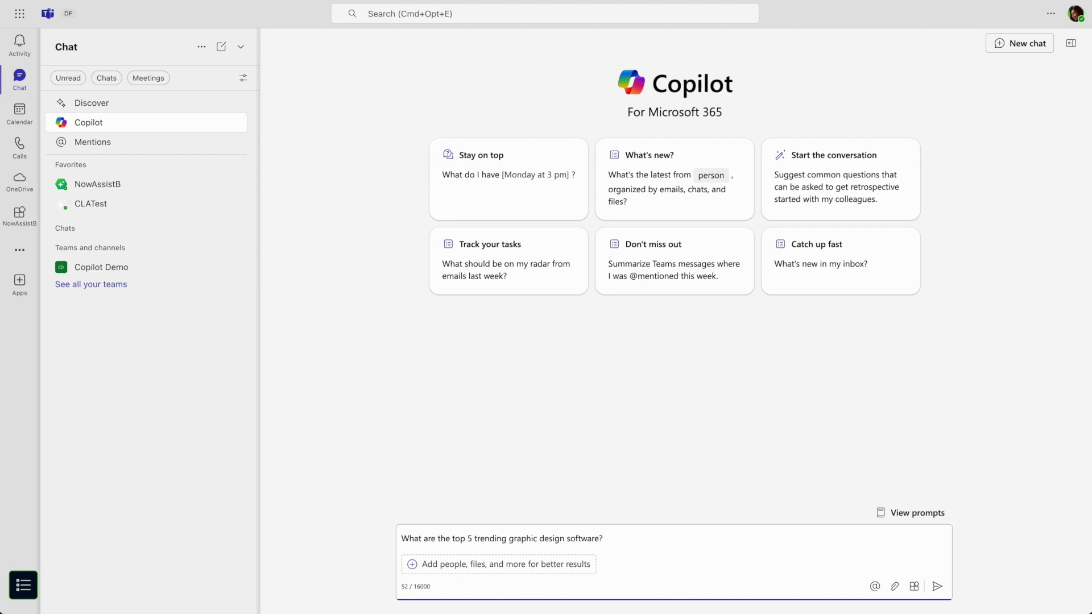
{"action": "key", "text": "Return"}
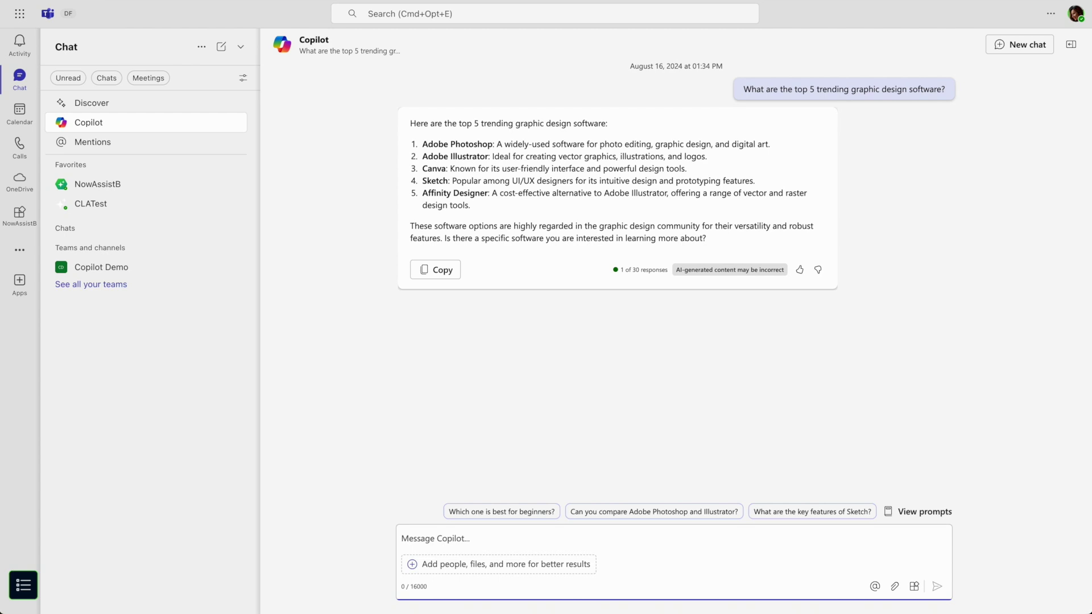
Ask NowAssist what to consider when requesting licenses for these software tools
{"action": "type", "text": "NowAssist What "}
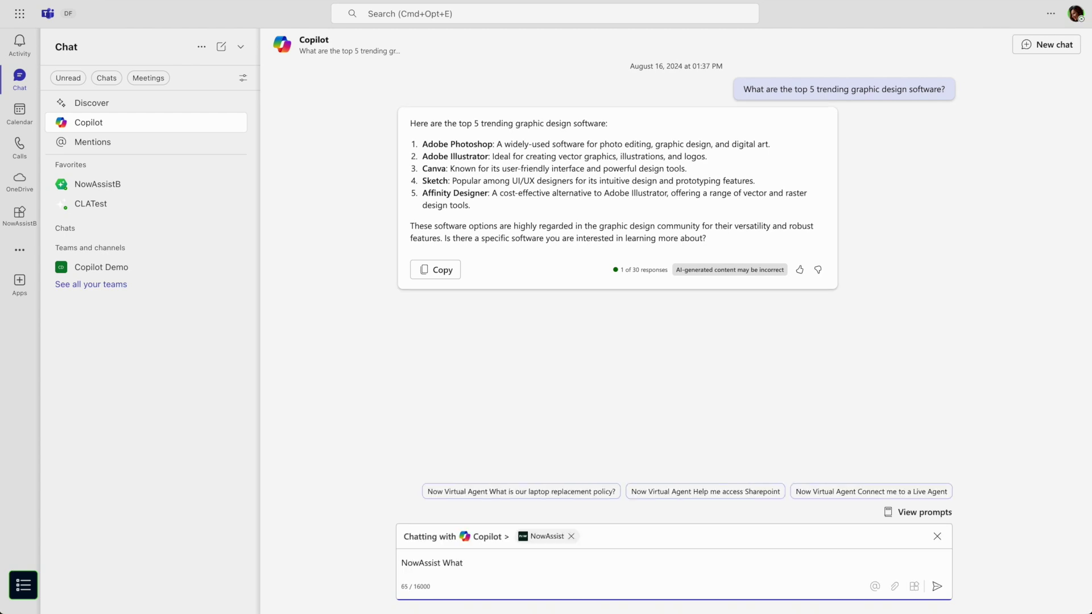
{"action": "type", "text": "are considerations to request these Software Licenses?"}
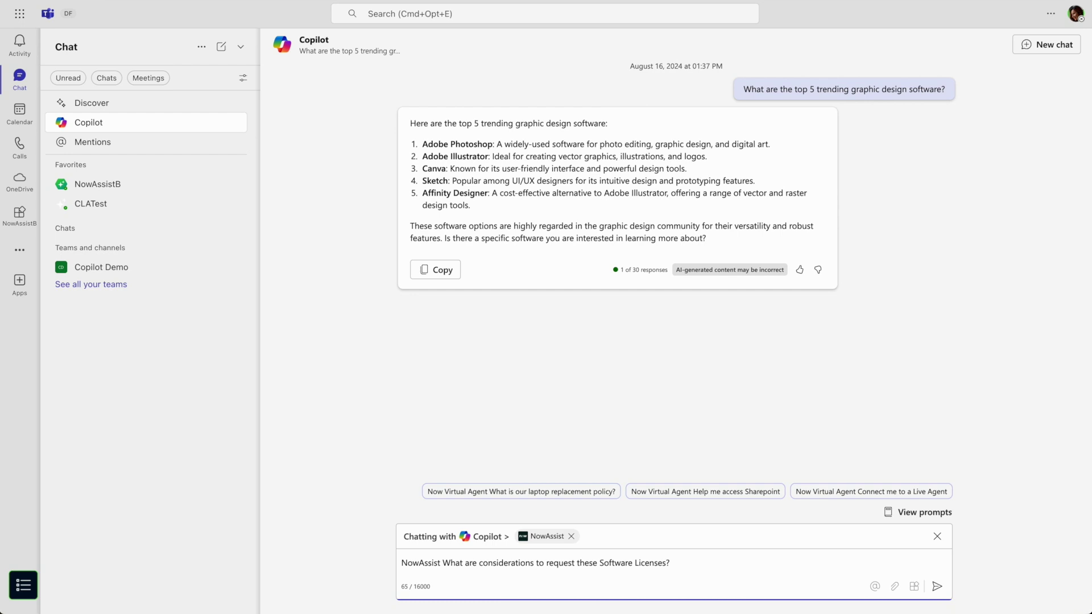
{"action": "key", "text": "Return"}
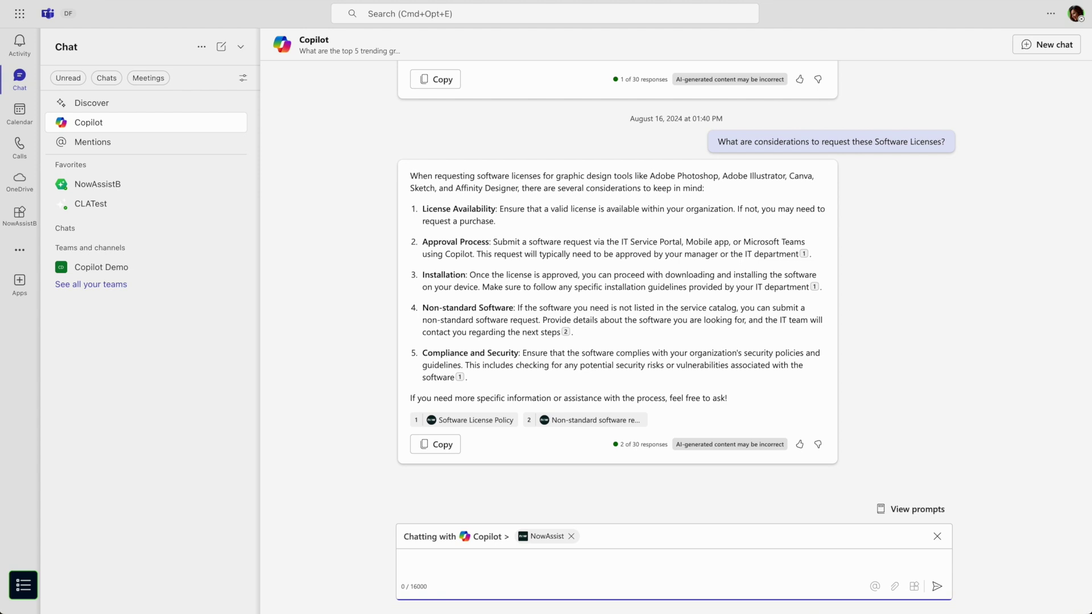
Ask NowAssist to help request an Adobe Creative Cloud license
{"action": "type", "text": "NowAssist Help me Request Adobe Cloud License"}
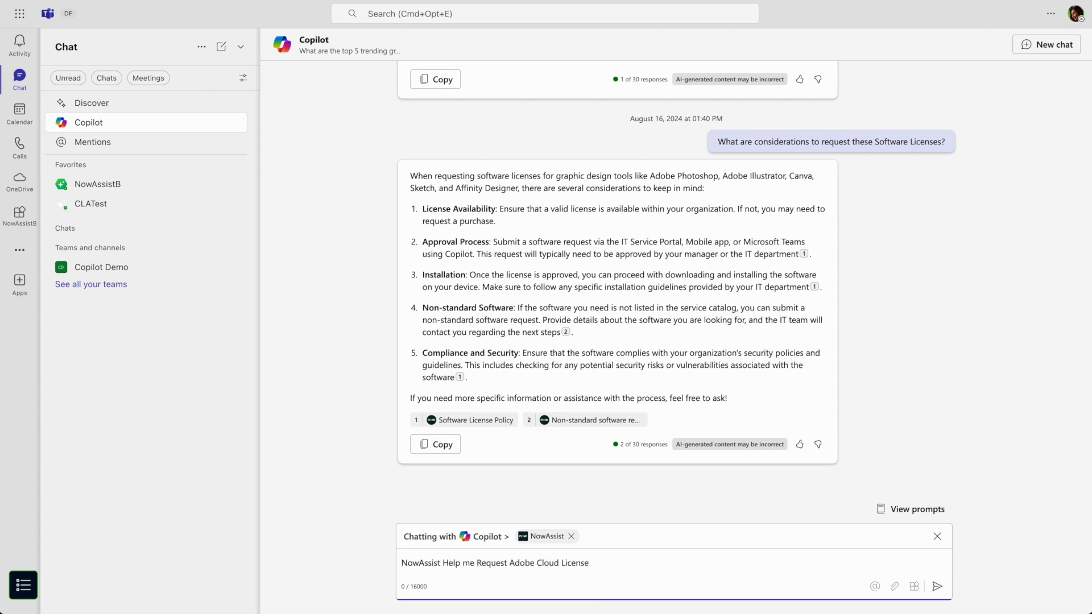
{"action": "key", "text": "Return"}
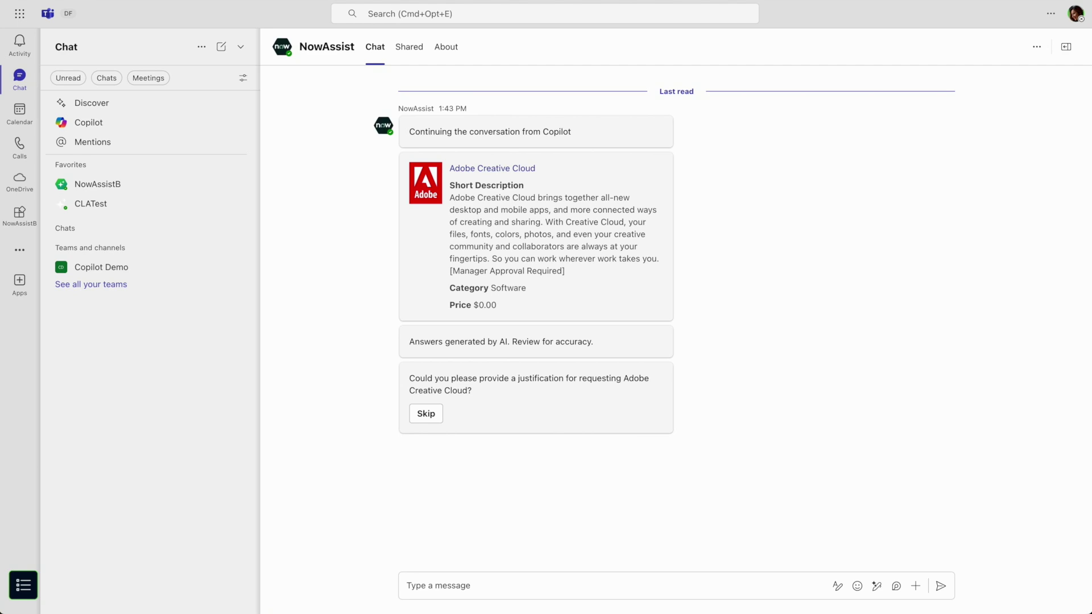
Justify the request as creating graphics for customer presentations, then ask about usage limits and asset sharing
{"action": "type", "text": "I need to create stunning graphics for customer "}
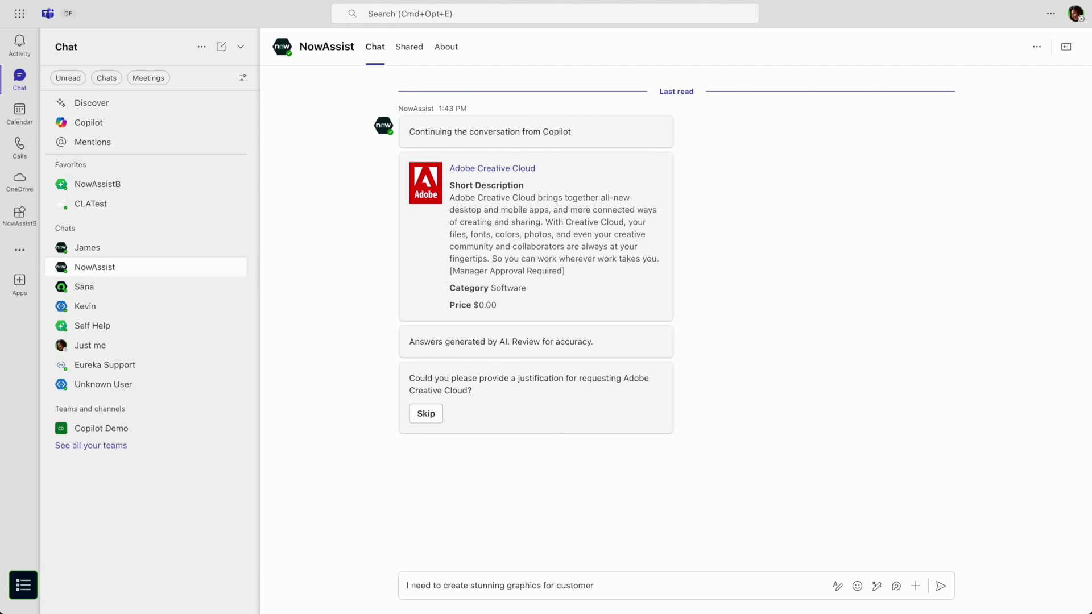
{"action": "type", "text": "presentations"}
{"action": "key", "text": "Return"}
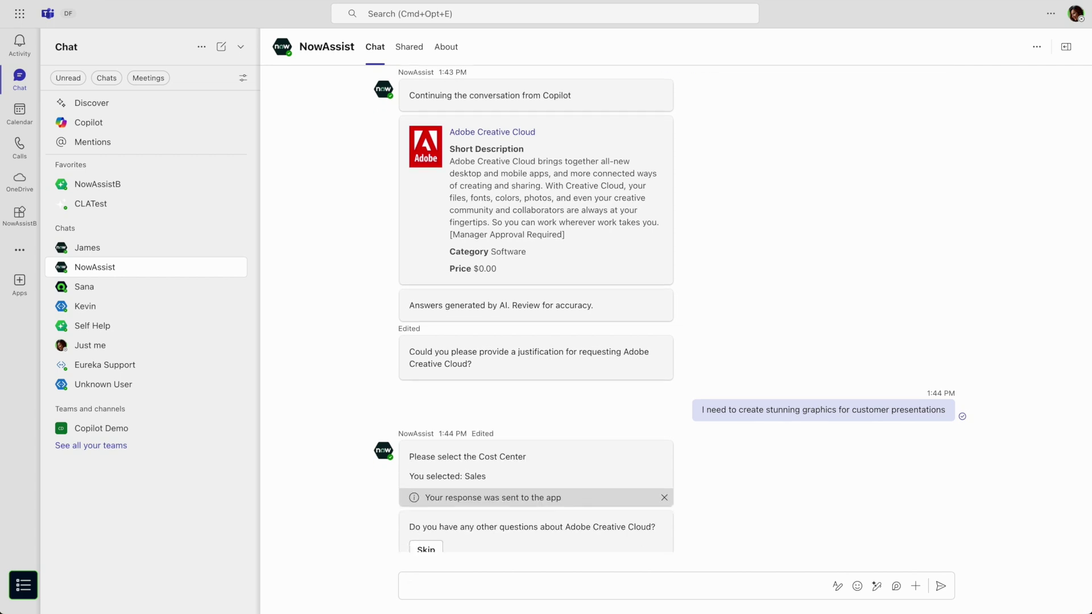
{"action": "type", "text": "Do we have any limitations on the usage of it and can I share the a"}
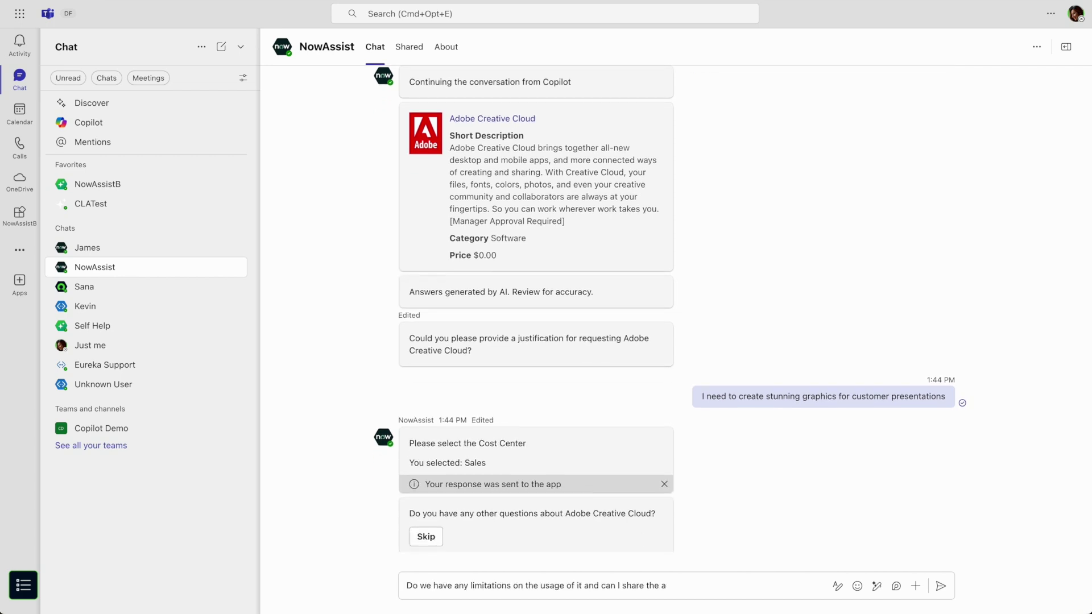
{"action": "type", "text": "sset I create to my colleague?"}
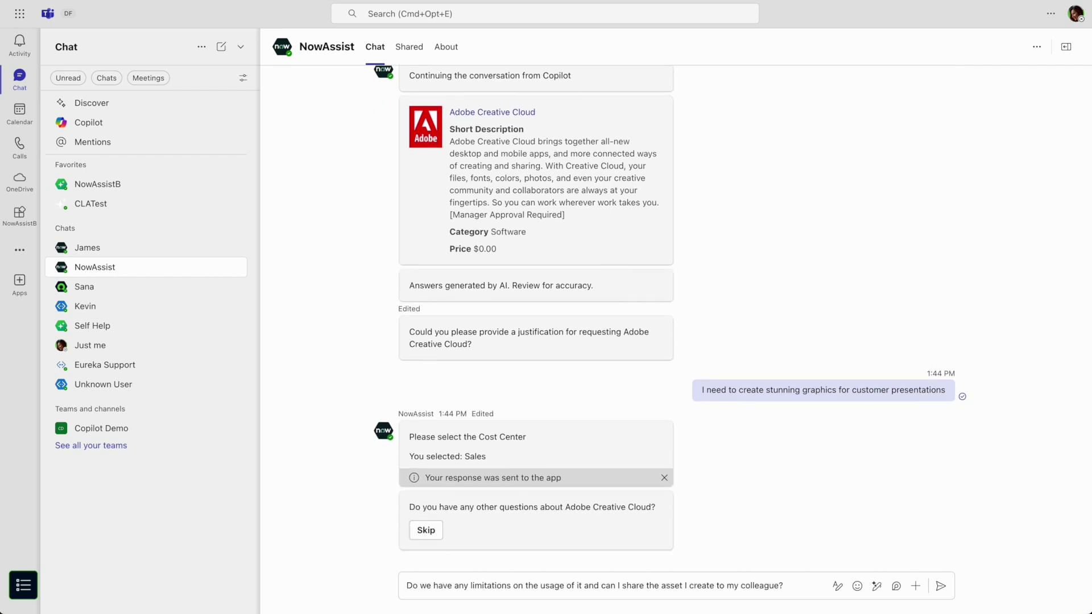
{"action": "key", "text": "Return"}
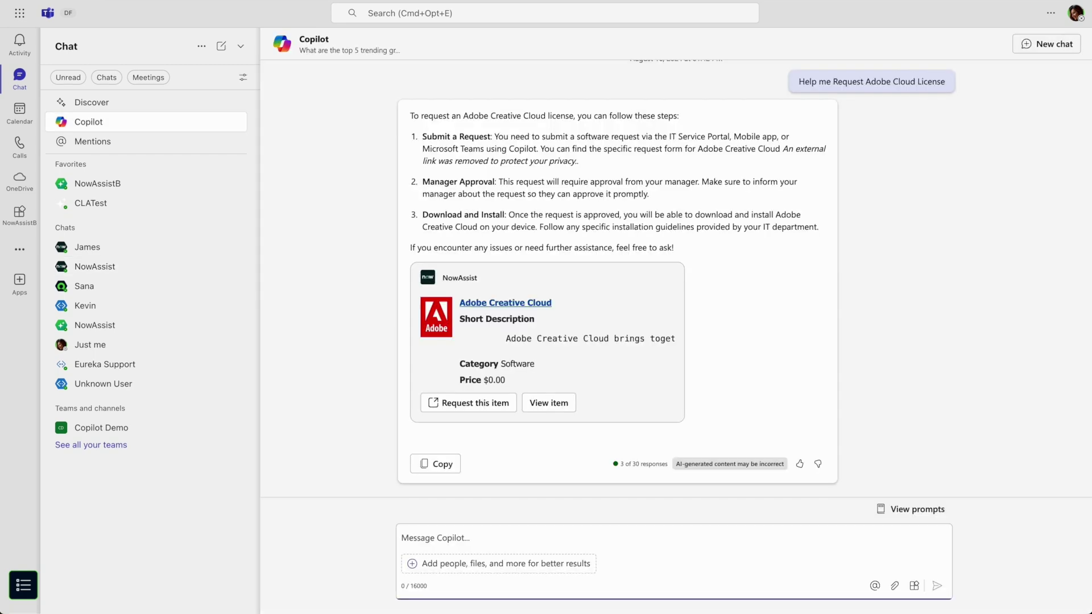
Tell NowAssist 'I would also like to Install Canva Software'
{"action": "type", "text": "NowAssist I would also like to Inst"}
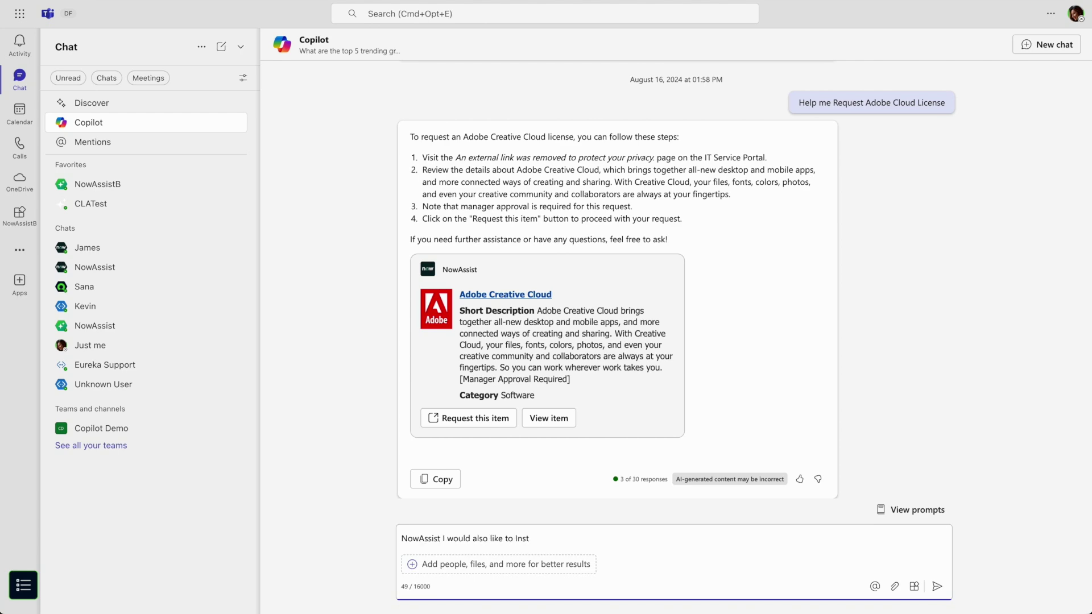
{"action": "type", "text": "all Canva Software"}
{"action": "key", "text": "Return"}
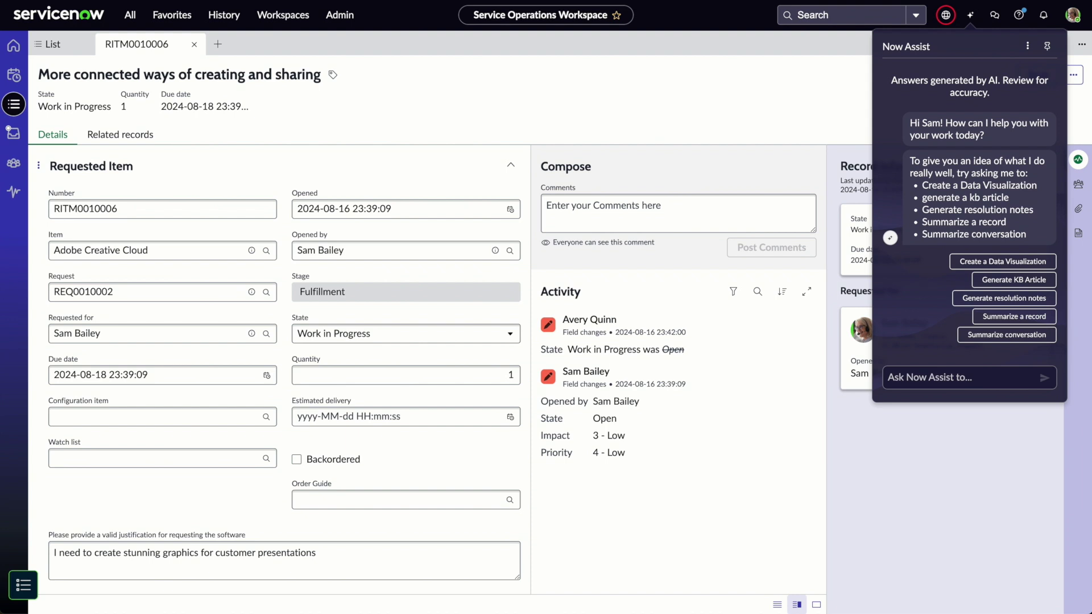
Find the Adobe Creative Cloud license policy and comment to Samantha that assets can't be shared with colleagues
{"action": "type", "text": "Navigate me to the license pol"}
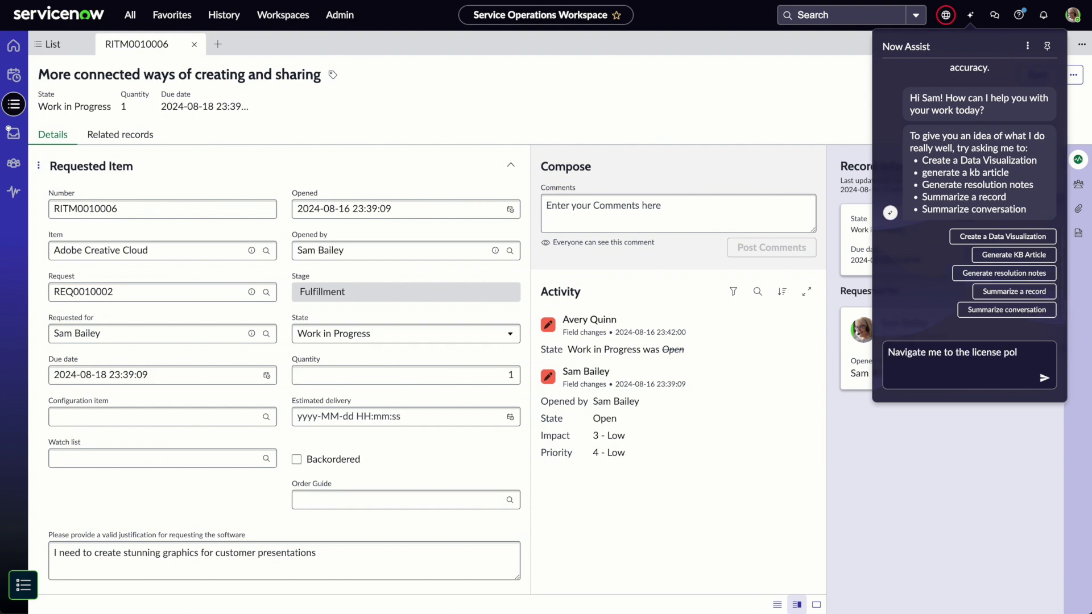
{"action": "type", "text": "icy for Adobe creative cloud"}
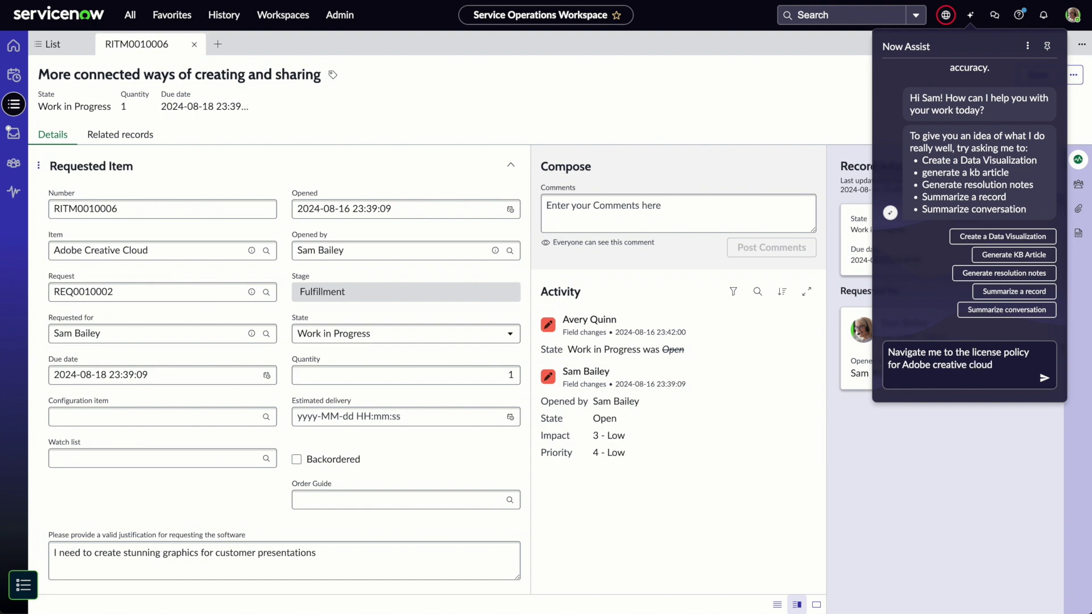
{"action": "key", "text": "Return"}
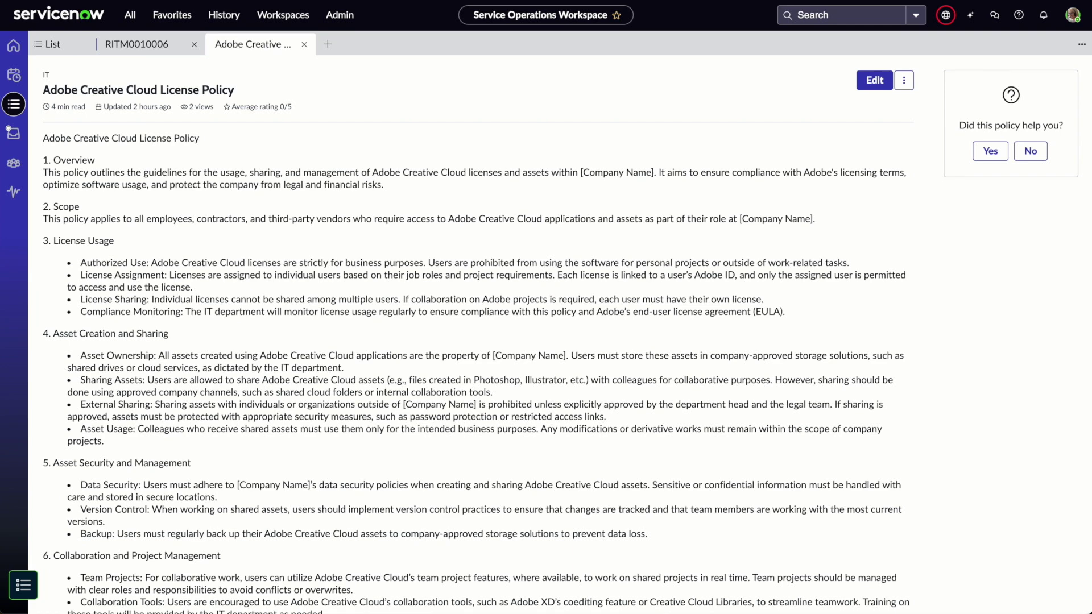
{"action": "type", "text": "Hi Samantha,"}
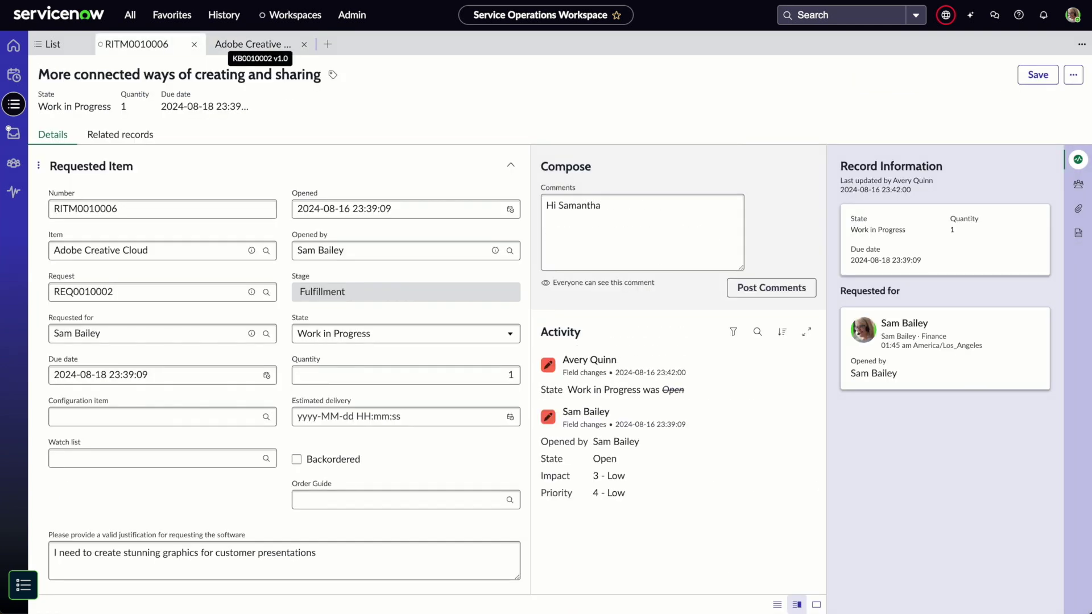
{"action": "key", "text": "Return"}
{"action": "key", "text": "Return"}
{"action": "type", "text": "As per the policy, you can not share the assets with colleagues, as each lic"}
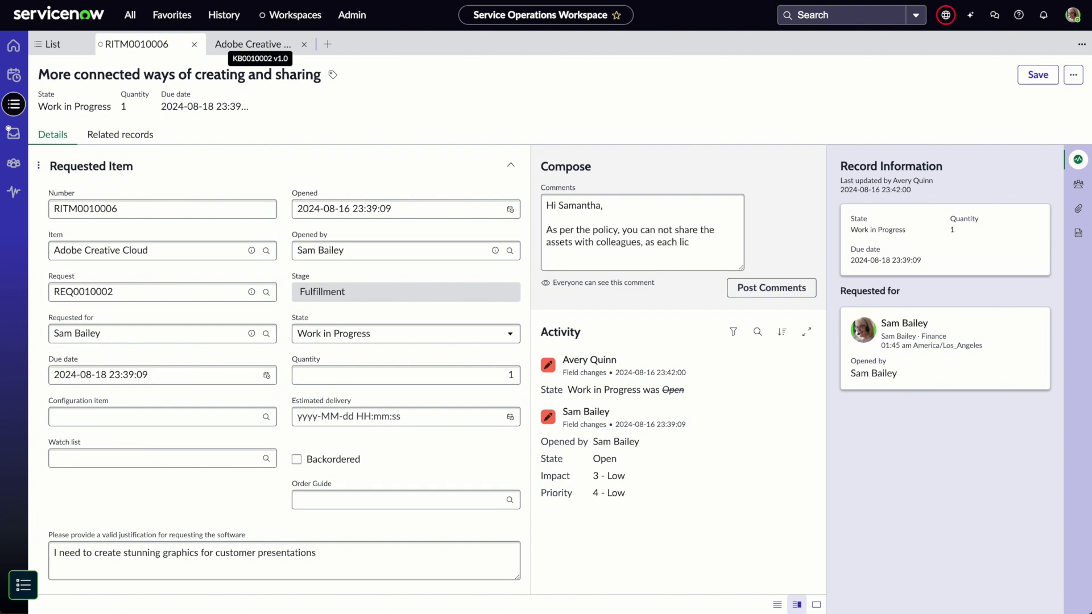
{"action": "type", "text": "ense is assigned to individual user."}
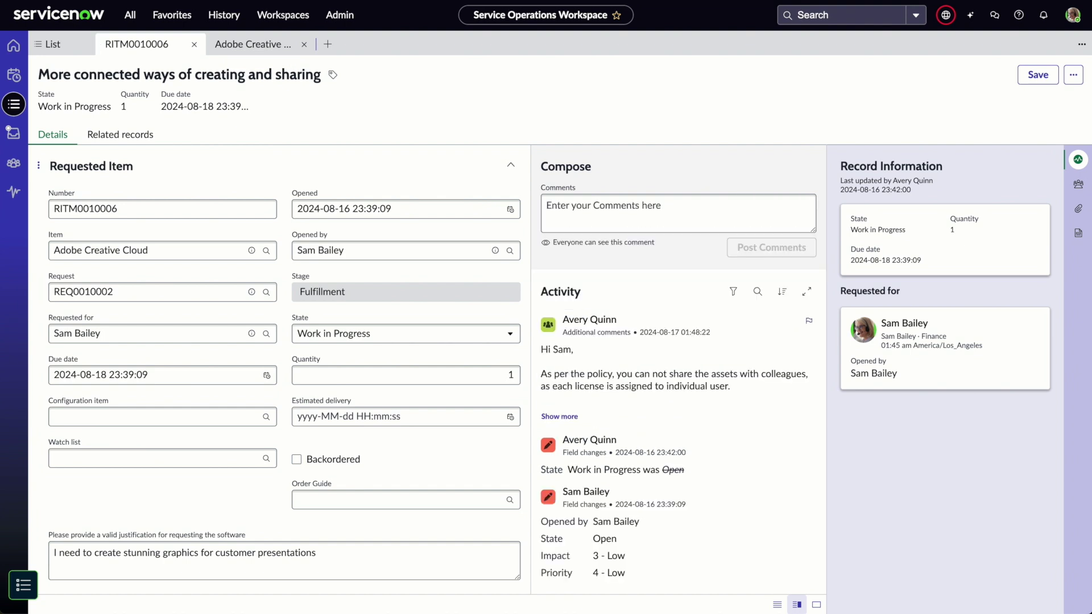
{"action": "left_click", "coordinate": [971, 15]}
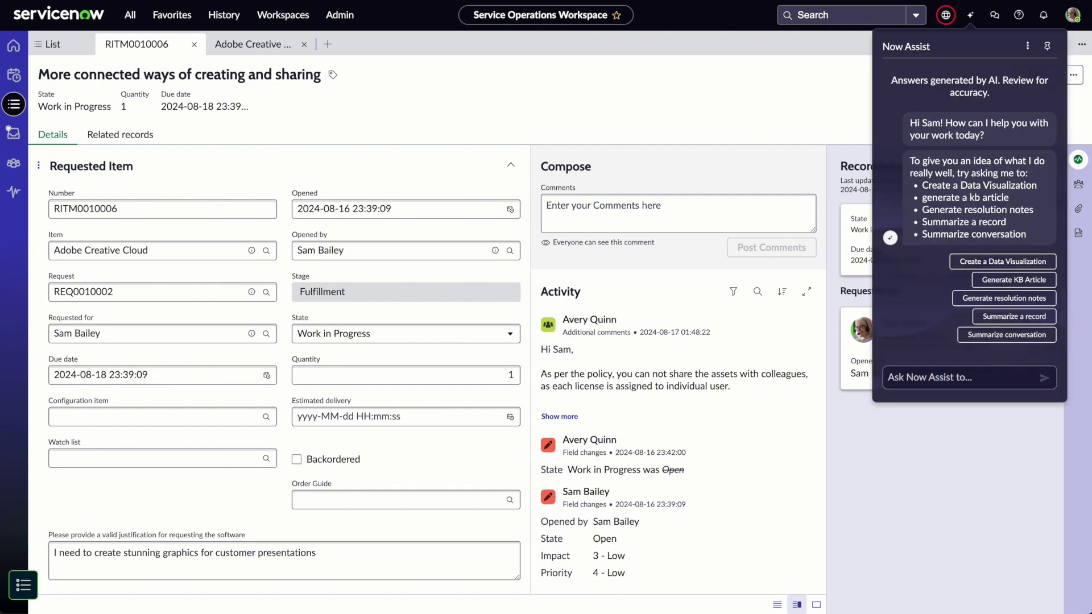
Request a Now Assist visualization counting Adobe Creative Cloud requests whose short description mentions Usage
{"action": "left_click", "coordinate": [1003, 261]}
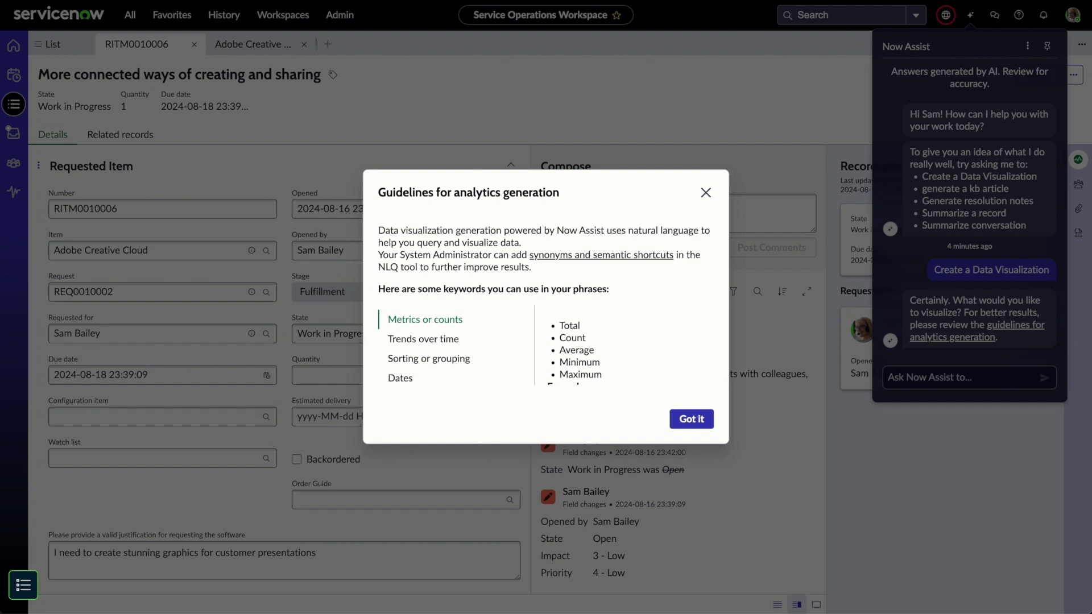
{"action": "scroll", "coordinate": [626, 347], "scroll_direction": "down", "scroll_amount": 3}
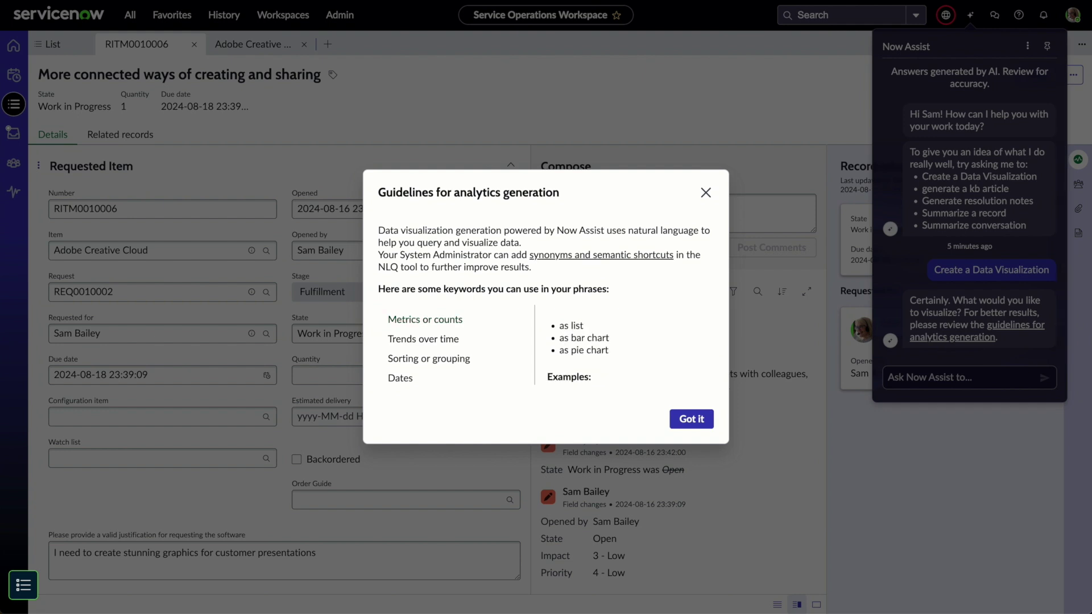
{"action": "key", "text": "Escape"}
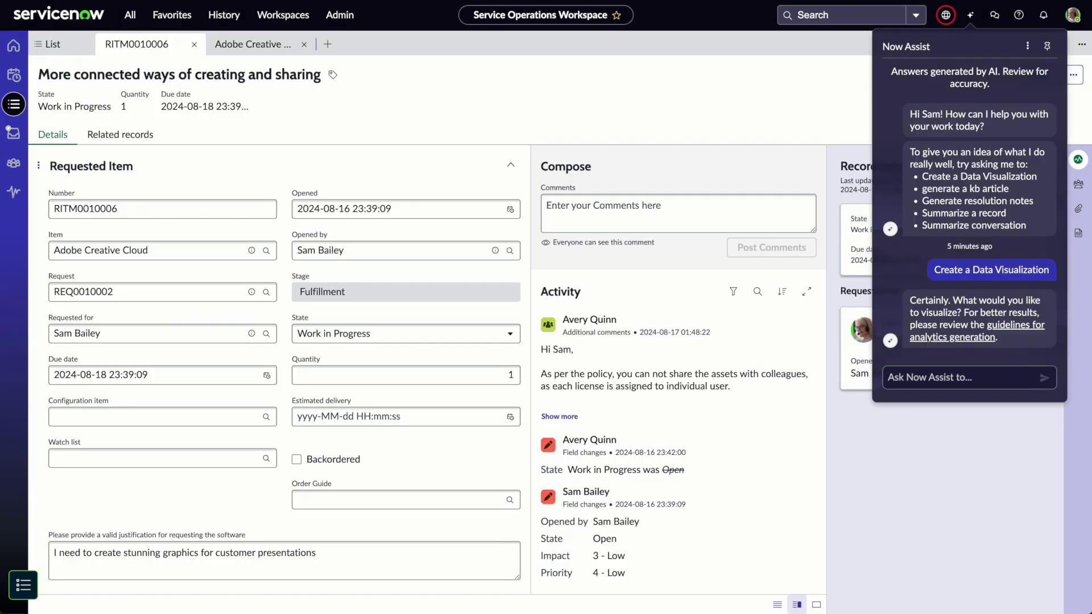
{"action": "type", "text": "Count of r"}
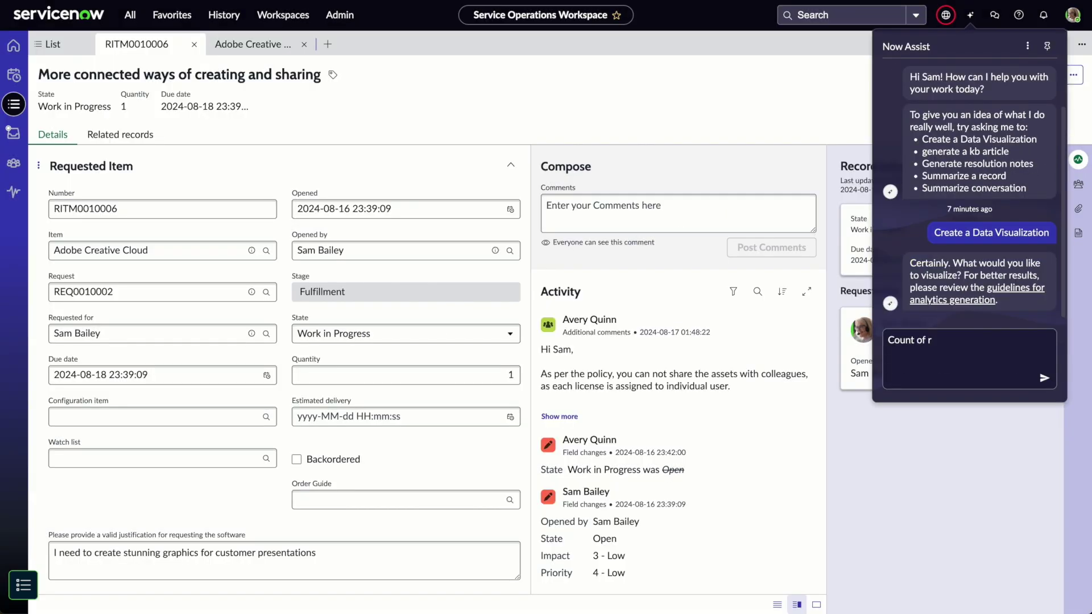
{"action": "type", "text": "equests for Adobe Creative Cloud with a short descriptio"}
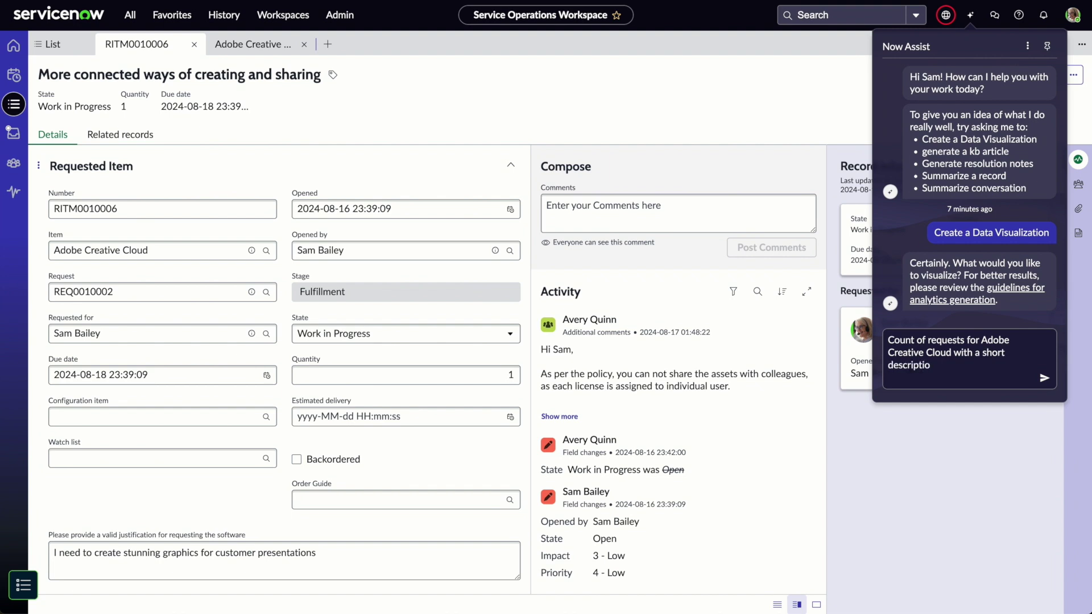
{"action": "type", "text": "n mentioning Usage."}
{"action": "key", "text": "Return"}
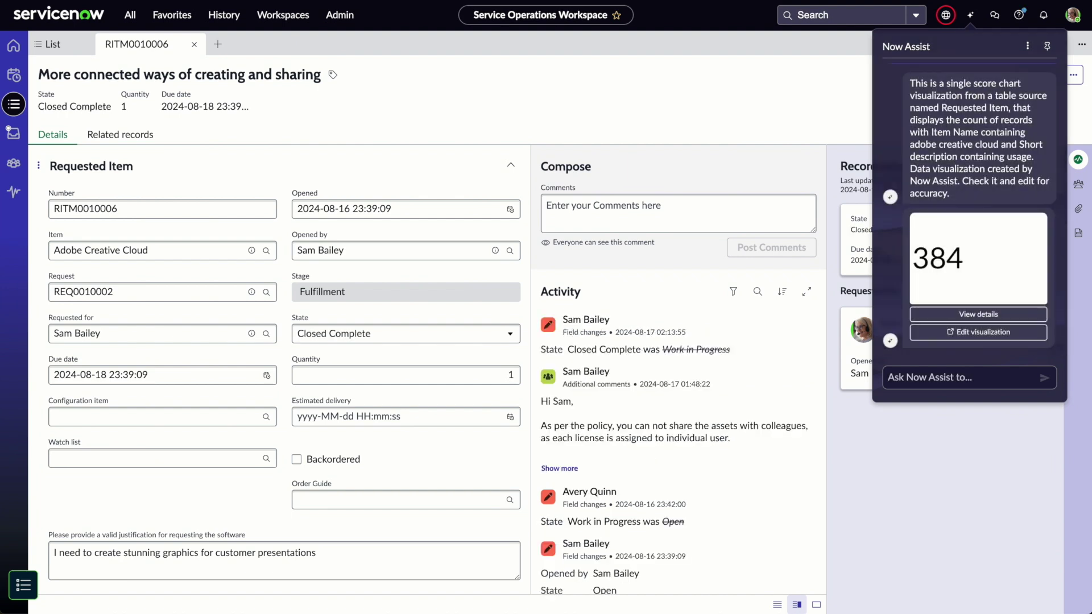
Generate a KB article with Now Assist and open the drafted KB0010005
{"action": "type", "text": "Generate KB article"}
{"action": "key", "text": "Return"}
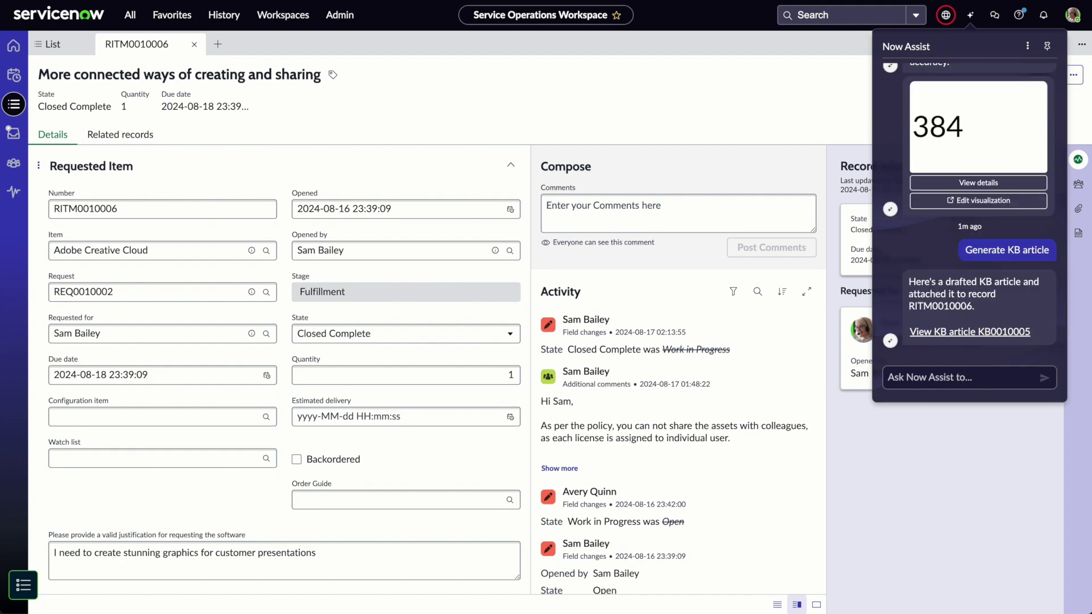
{"action": "left_click", "coordinate": [970, 331]}
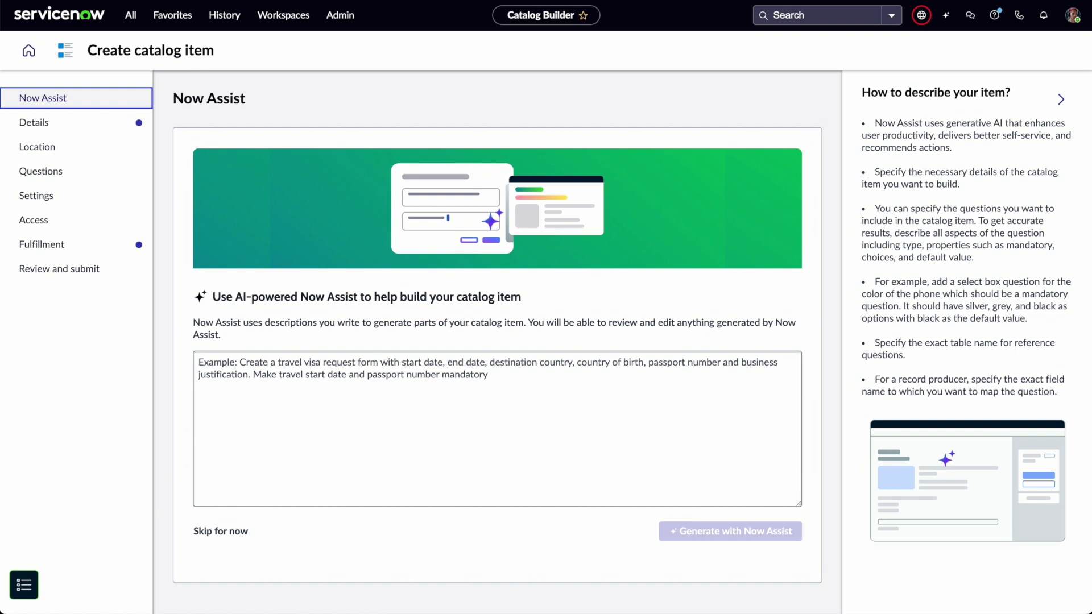
Describe the catalog item as a request form for Canva licenses for your team
{"action": "type", "text": "Create a request form to"}
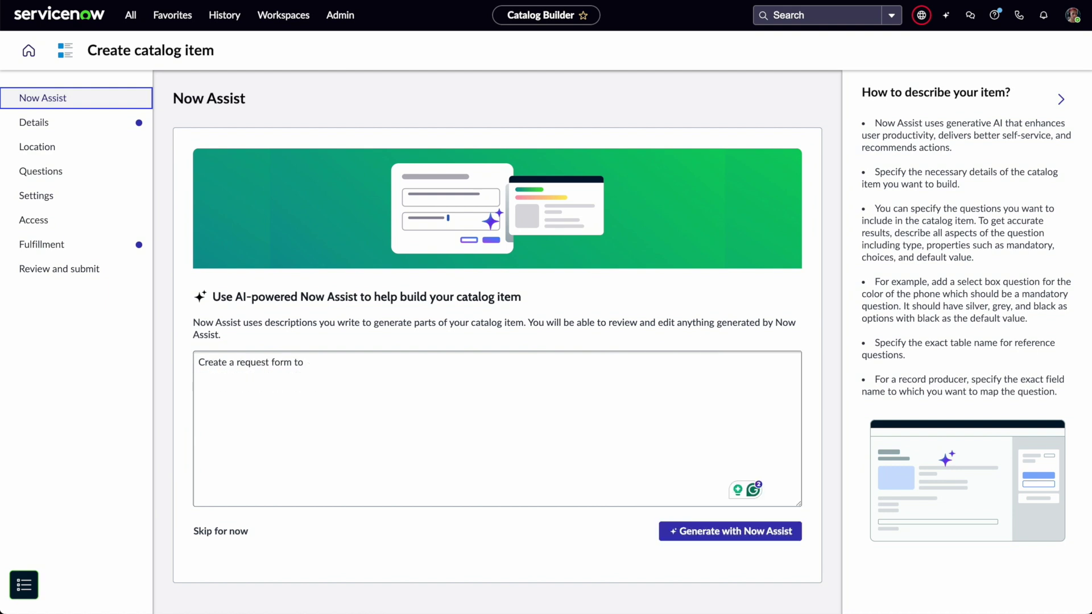
{"action": "type", "text": " request Canva licenses for your team, ensuring you have the necessar"}
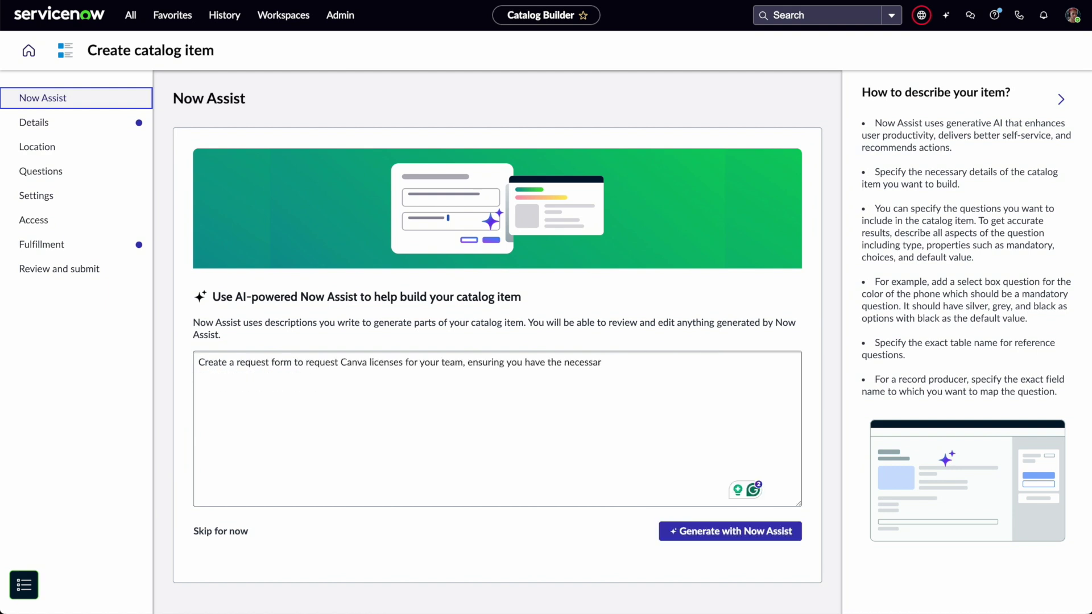
{"action": "type", "text": "y tools for creative work. Provide the required details, including"}
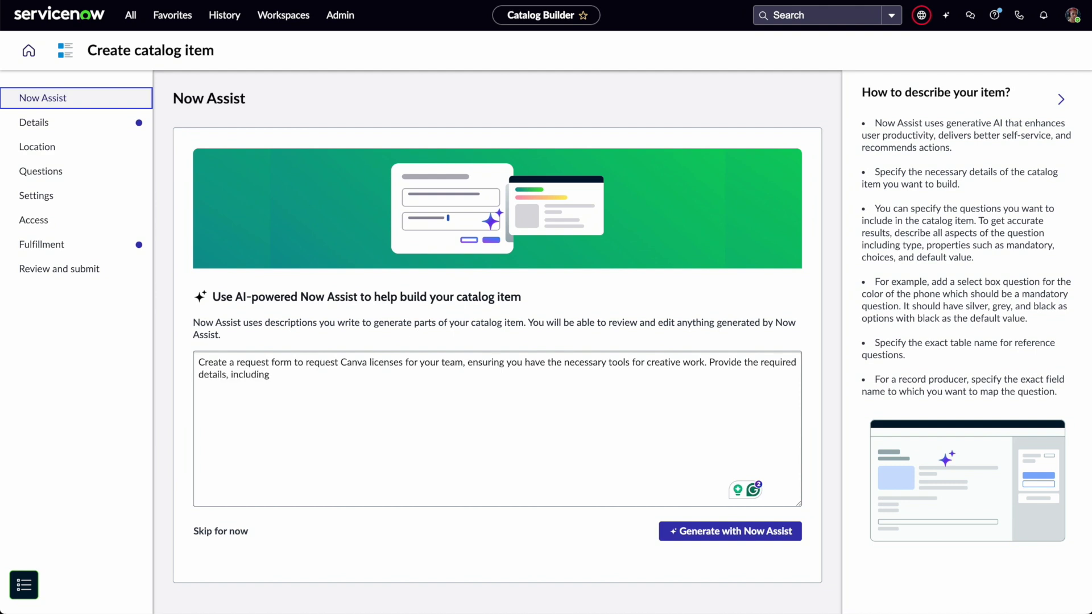
{"action": "type", "text": " the number of licenses needed, justification, and cost center, to"}
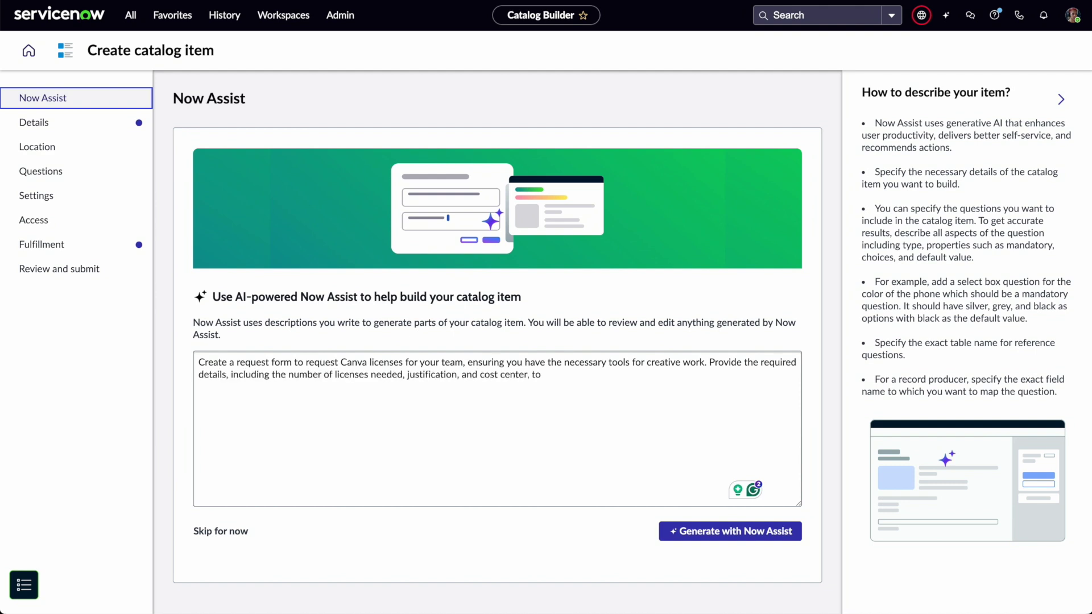
{"action": "type", "text": " facilitate prompt processing of your request."}
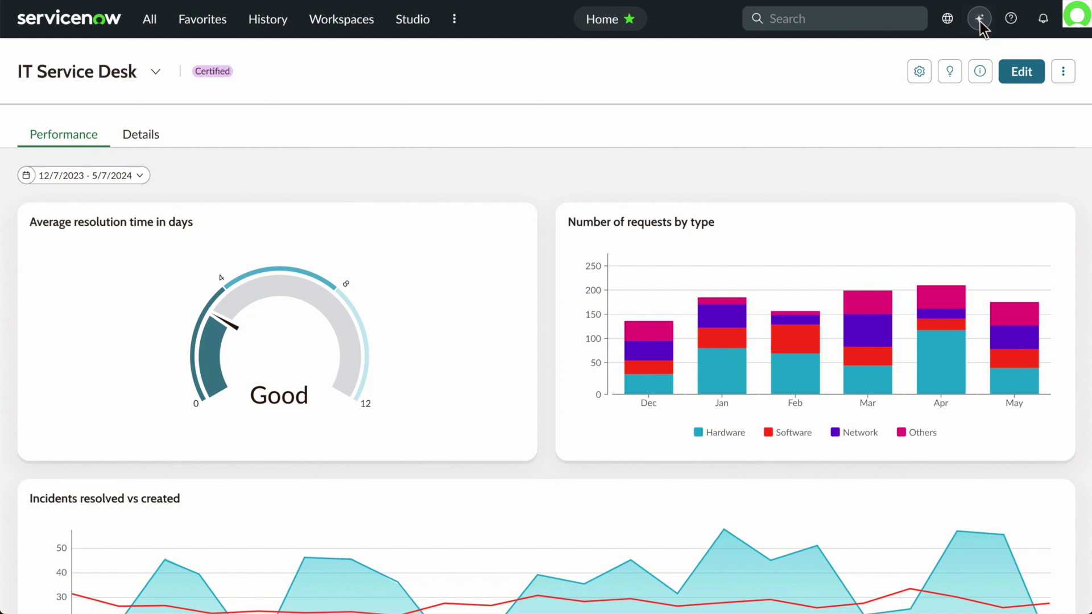
Open the Now Assist chat from the sparkle icon on the IT Service Desk dashboard
{"action": "left_click", "coordinate": [981, 22]}
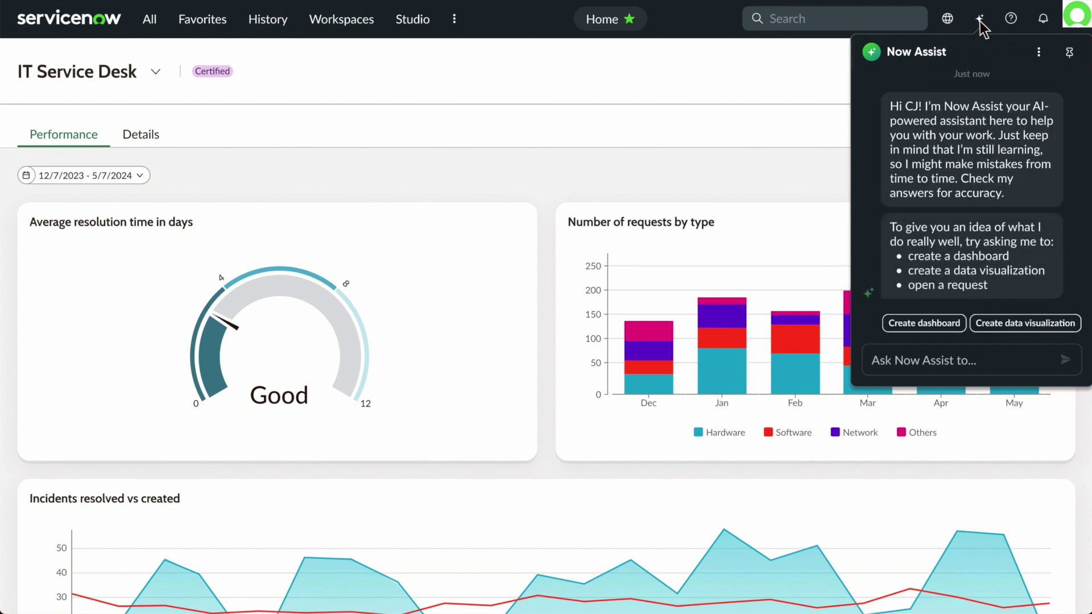
Ask the docked Now Assist for a top-row self-solved conversations chart and add the 73% Self-solve rate visualization
{"action": "left_click", "coordinate": [1070, 53]}
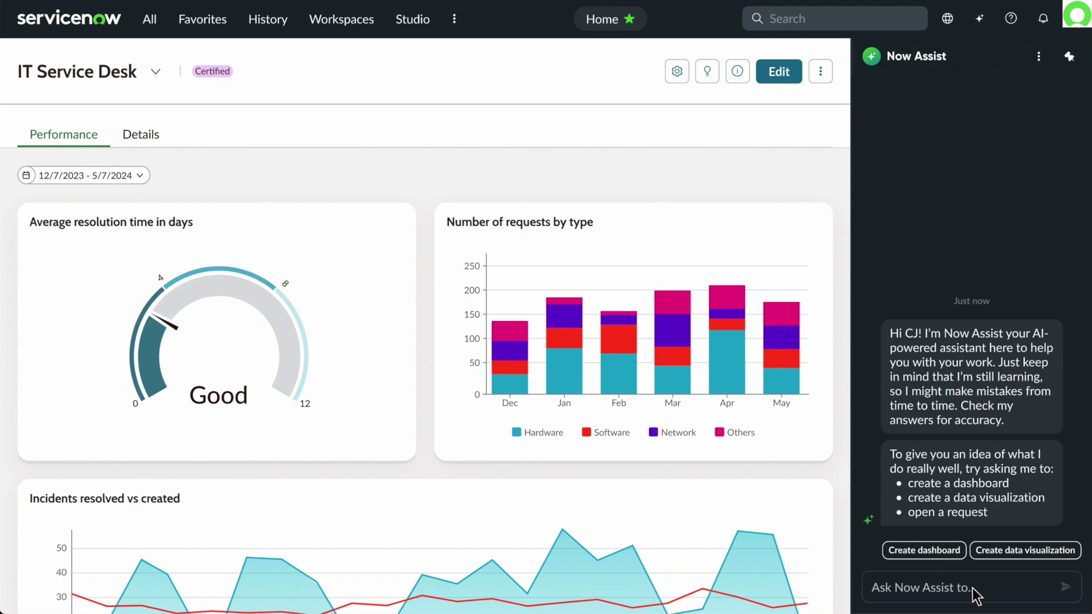
{"action": "left_click", "coordinate": [973, 589]}
{"action": "type", "text": "Add"}
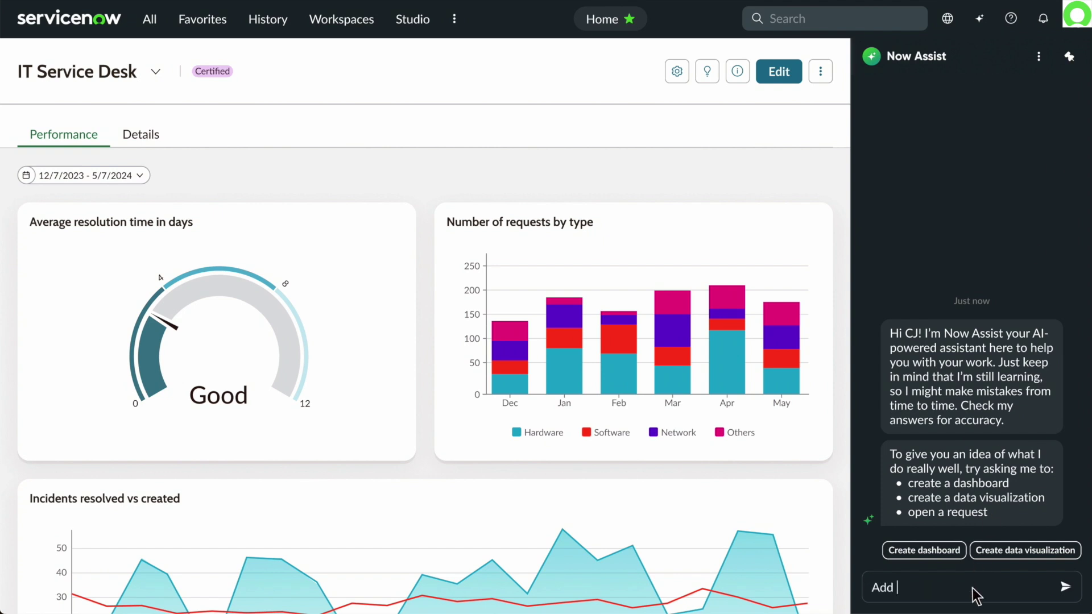
{"action": "type", "text": " a data visualiz"}
{"action": "type", "text": "ation on the top"}
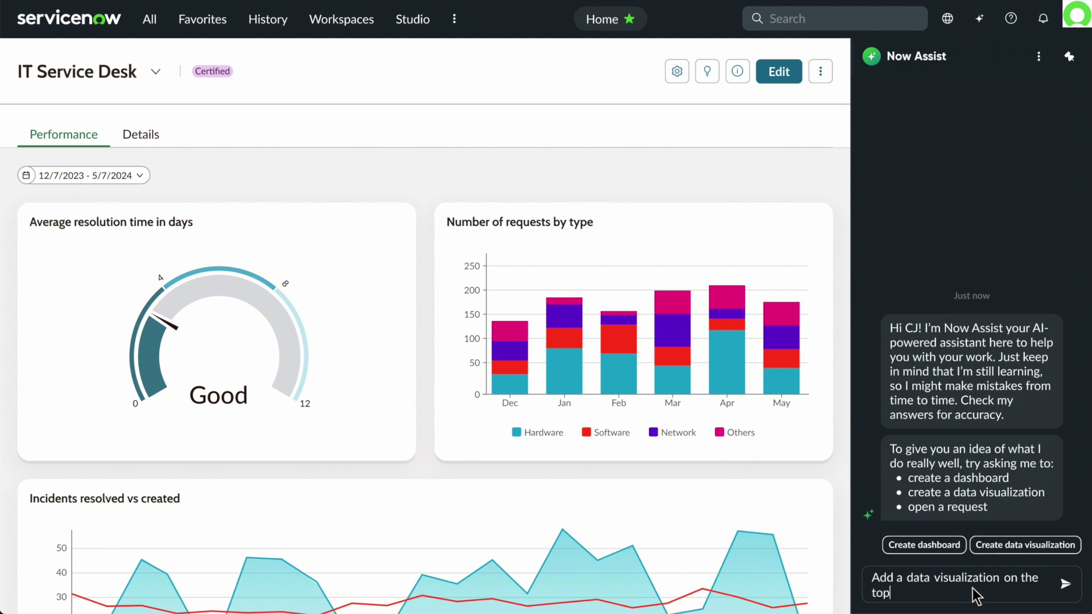
{"action": "type", "text": " row that shows"}
{"action": "type", "text": " how many co"}
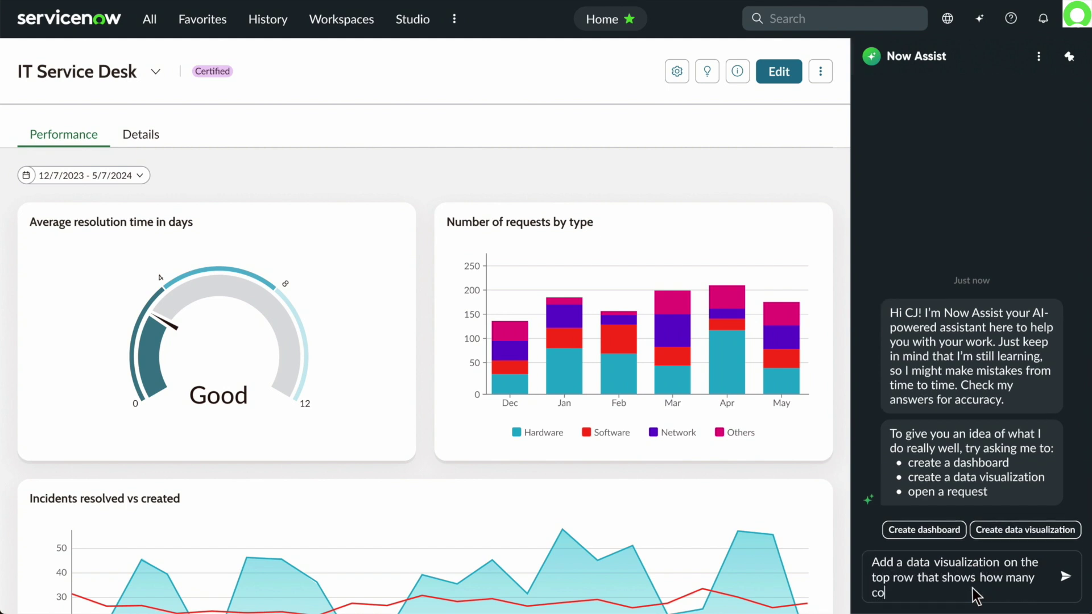
{"action": "type", "text": "nversations "}
{"action": "type", "text": "are self s"}
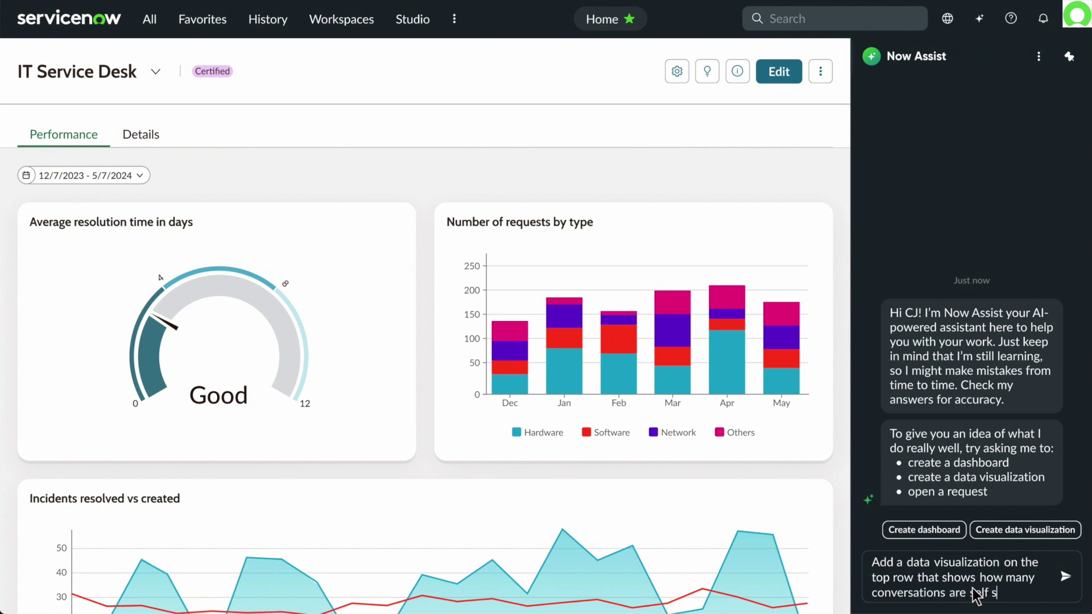
{"action": "type", "text": "olved"}
{"action": "key", "text": "Return"}
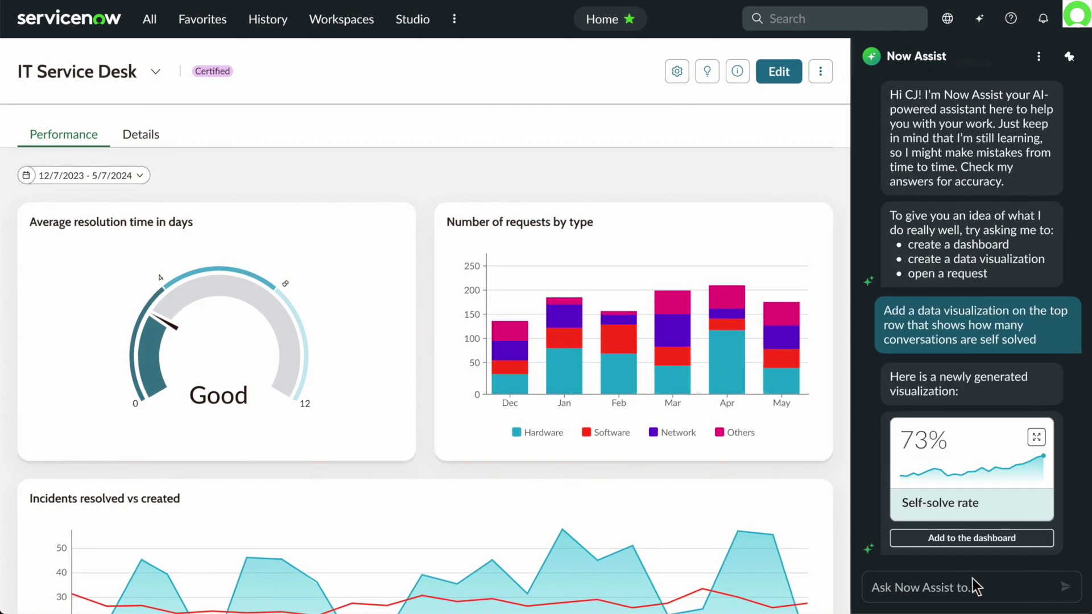
{"action": "left_click", "coordinate": [973, 538]}
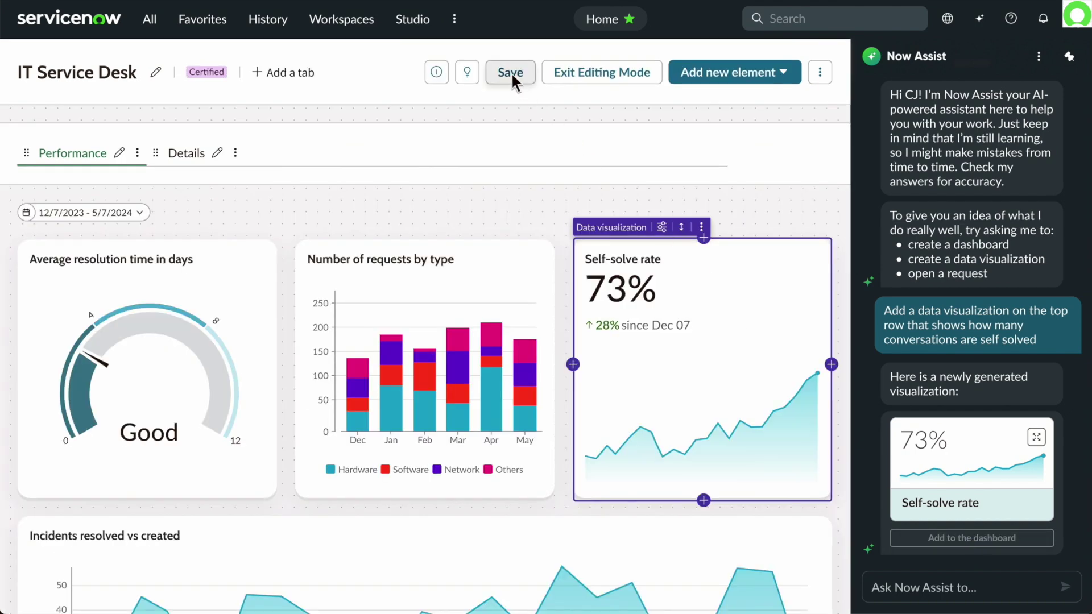
Save the dashboard, then ask Now Assist: 'Help me create a presentation for my manager'
{"action": "left_click", "coordinate": [511, 71]}
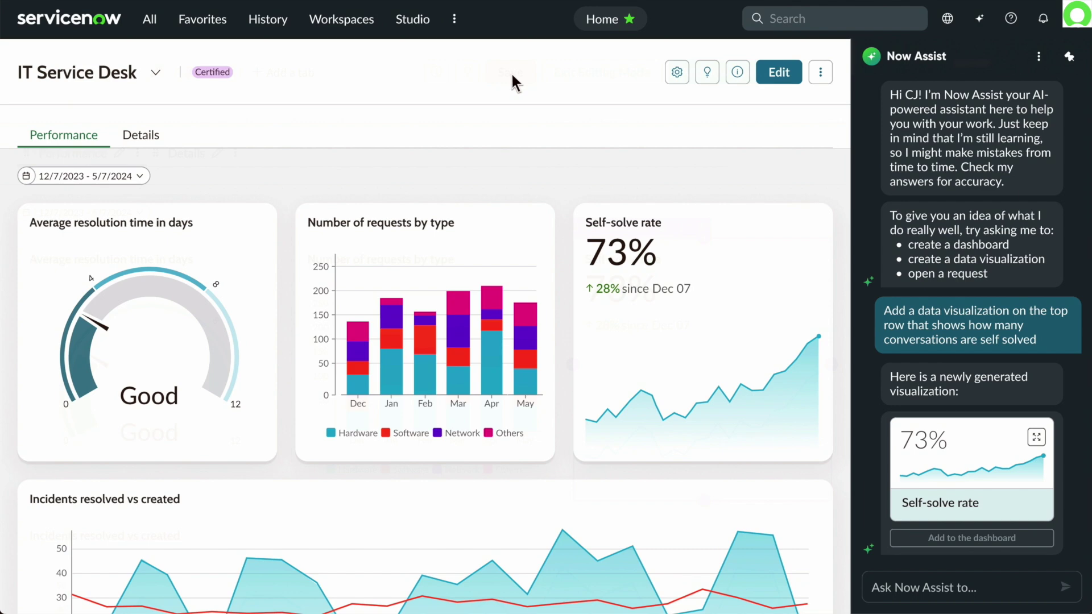
{"action": "left_click", "coordinate": [976, 595]}
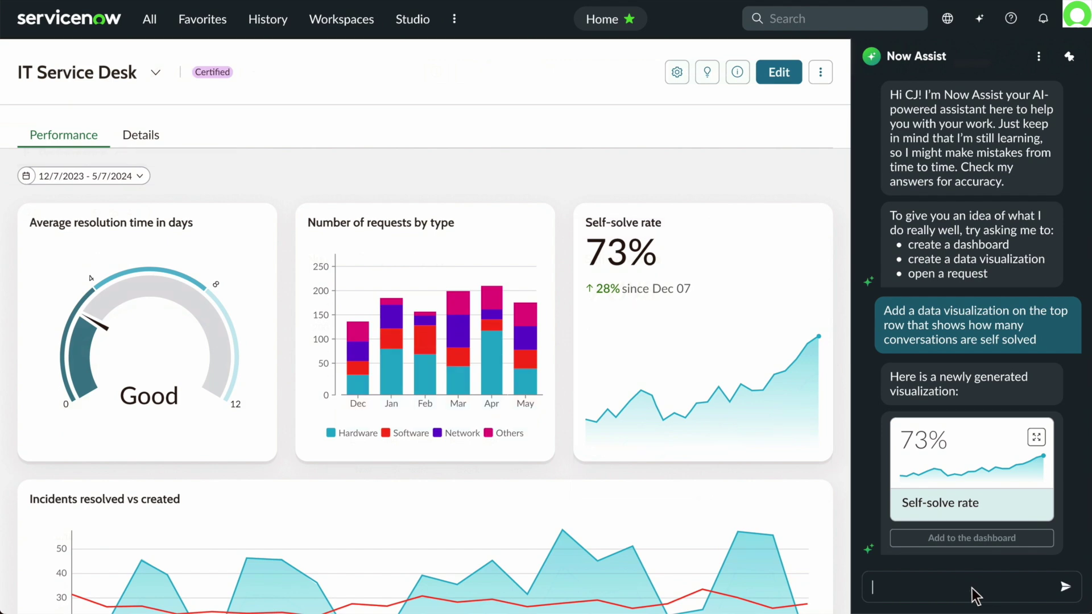
{"action": "type", "text": "Help me crea"}
{"action": "type", "text": "te a presentati"}
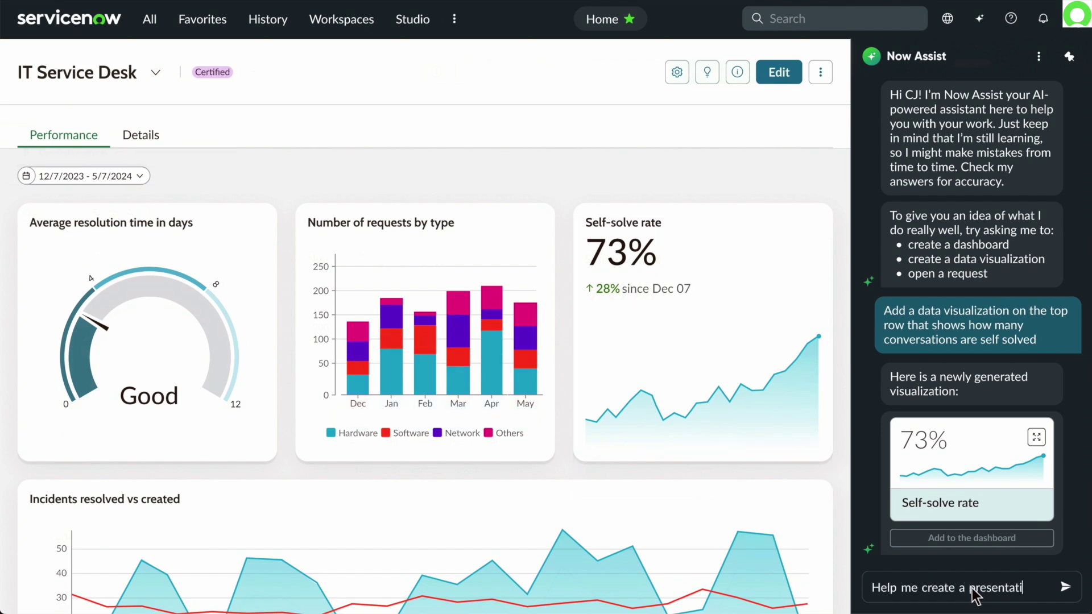
{"action": "type", "text": "on for my ma"}
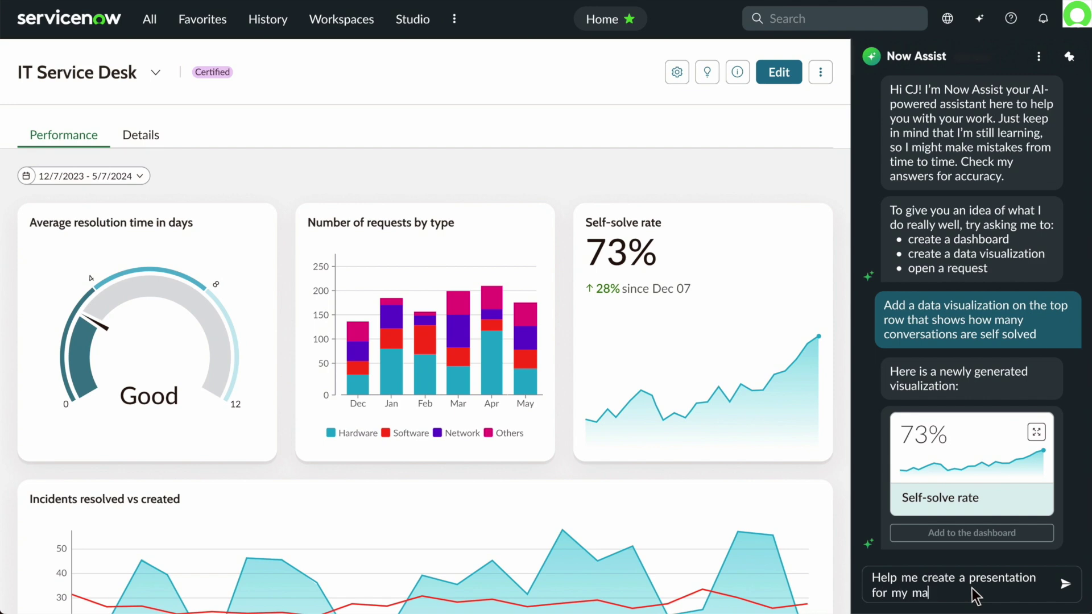
{"action": "type", "text": "nager"}
Tell Now Assist the presentation should include everything in the top row and create the PowerPoint presentation
{"action": "key", "text": "Return"}
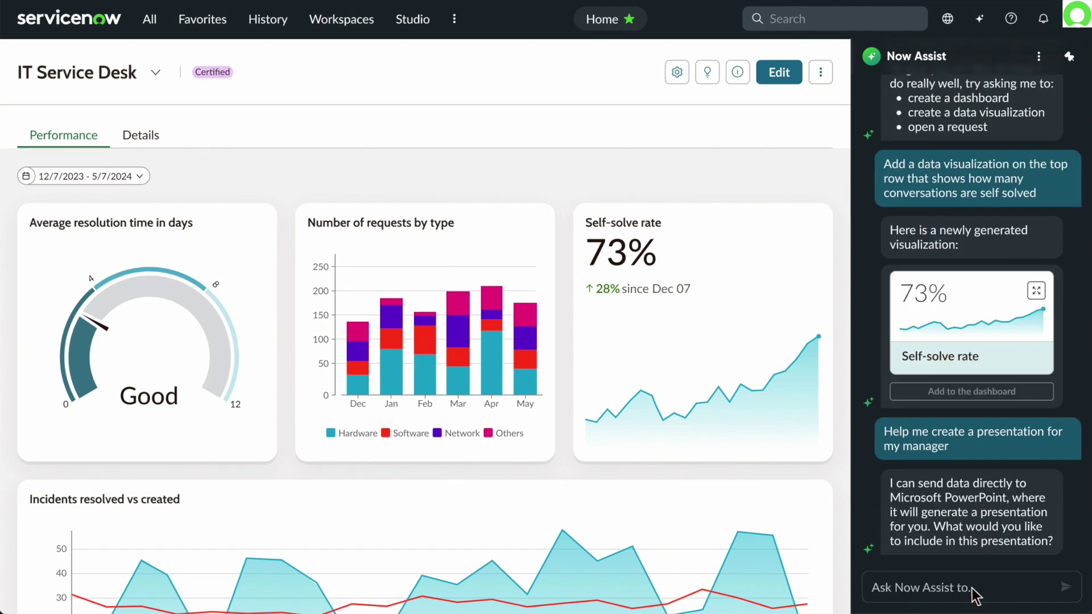
{"action": "type", "text": "Everything"}
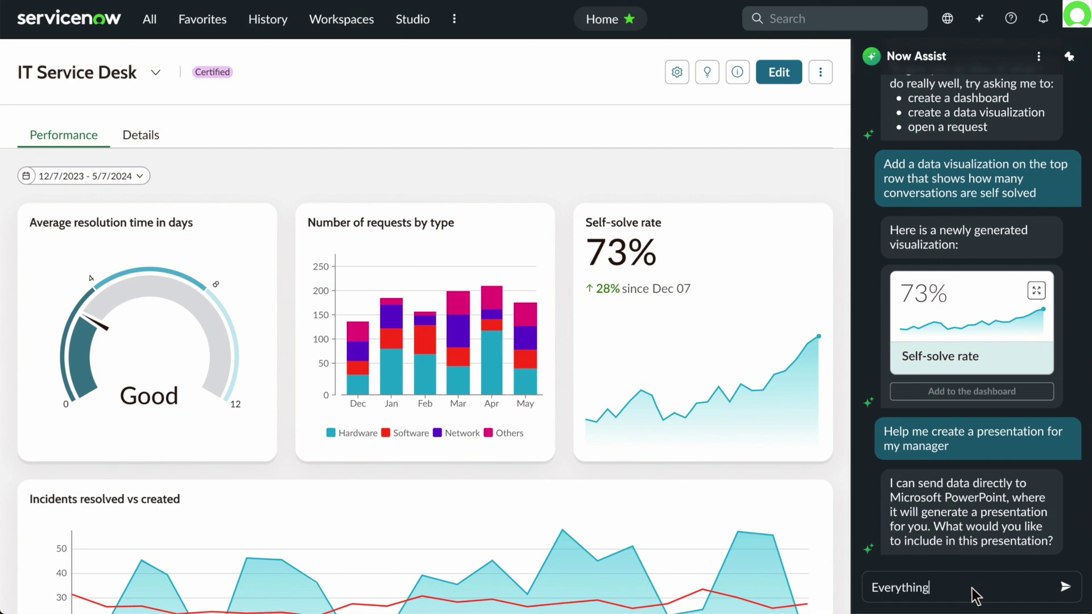
{"action": "type", "text": " in the top row"}
{"action": "key", "text": "Return"}
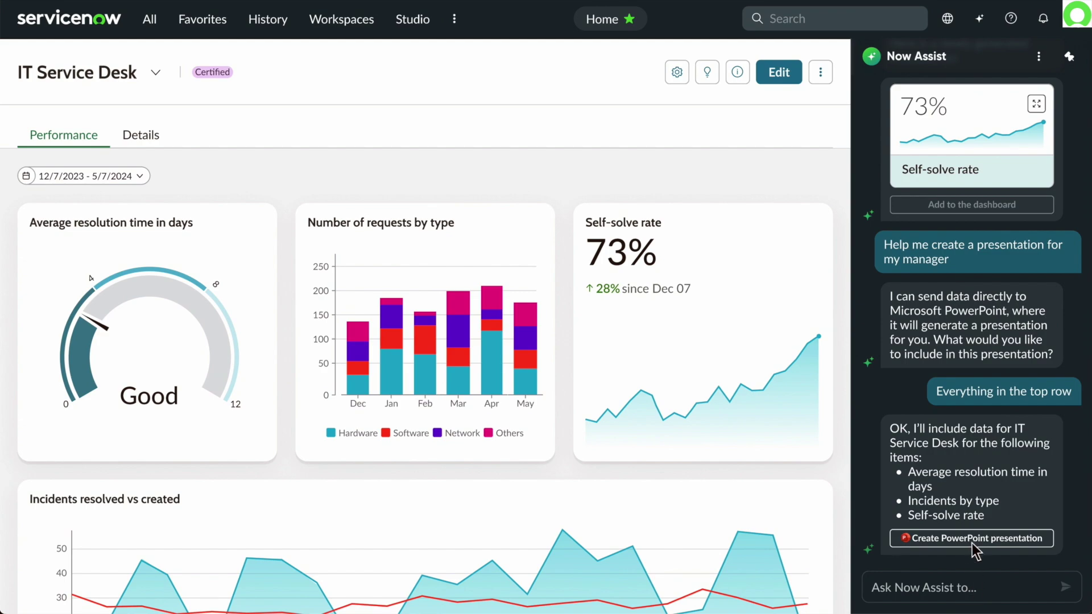
{"action": "left_click", "coordinate": [972, 541]}
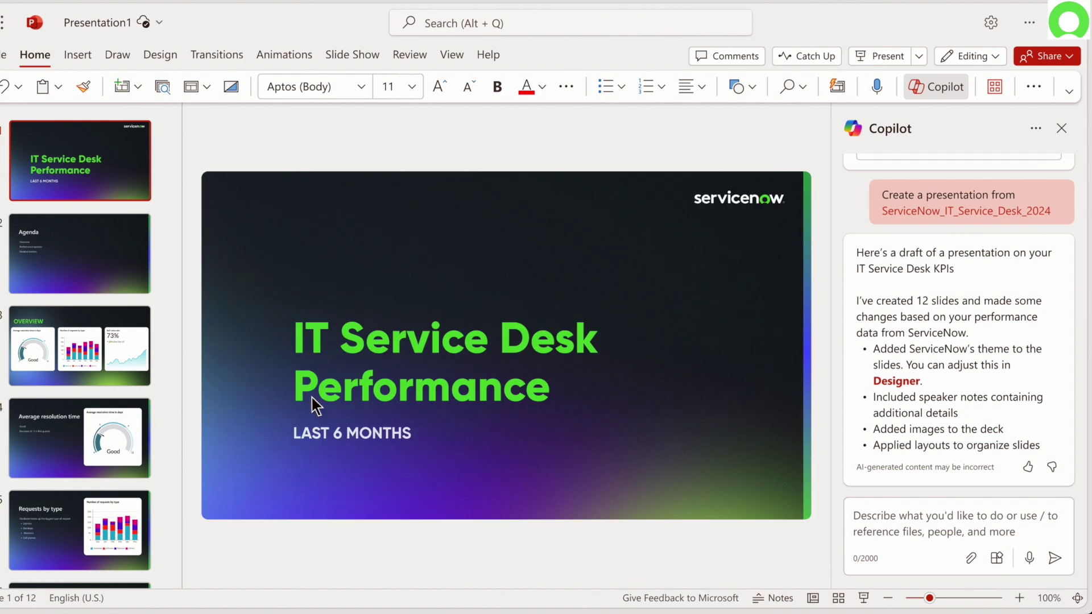
Open the generated deck's slide 3 OVERVIEW with the resolution gauge, requests chart and 73% self-solve rate
{"action": "left_click", "coordinate": [81, 356]}
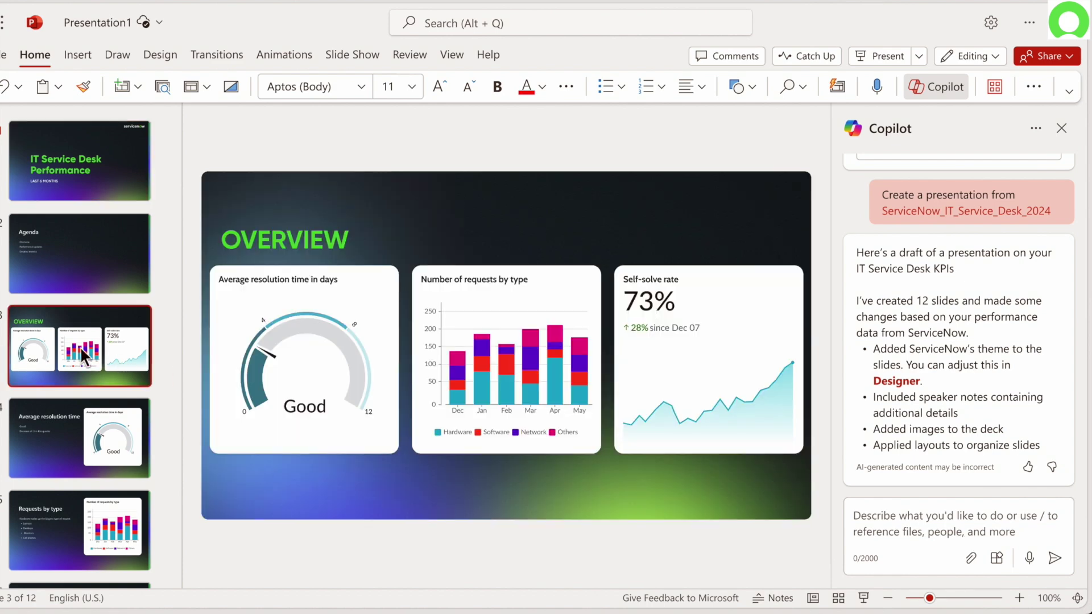